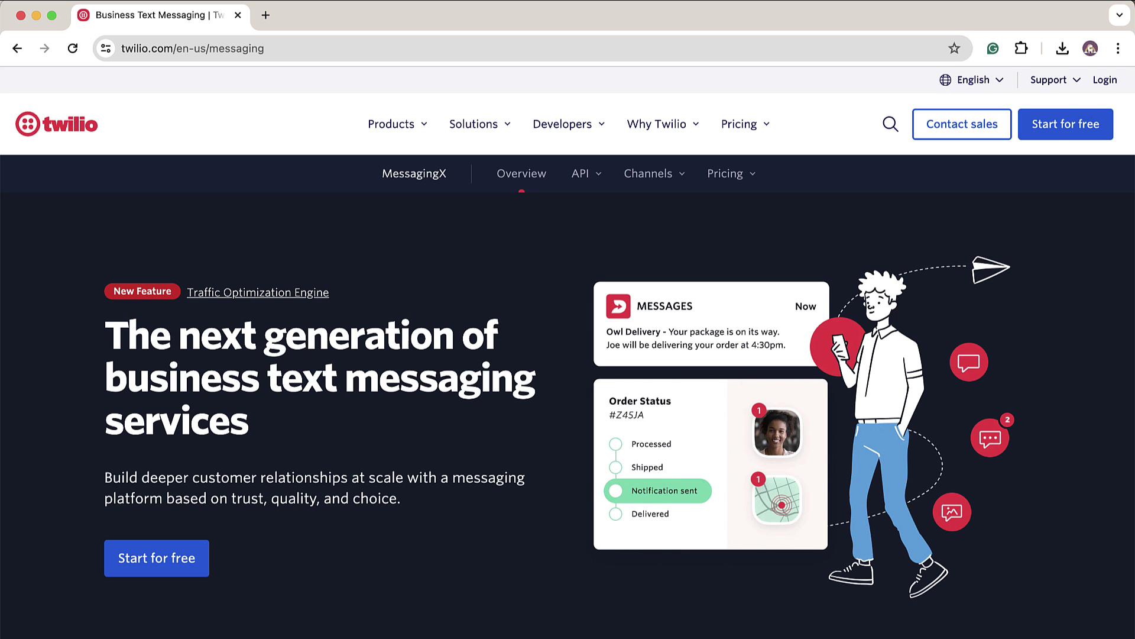
# Open the Twilio Console at console.twilio.com in a new browser tab
pyautogui.press('super+t')
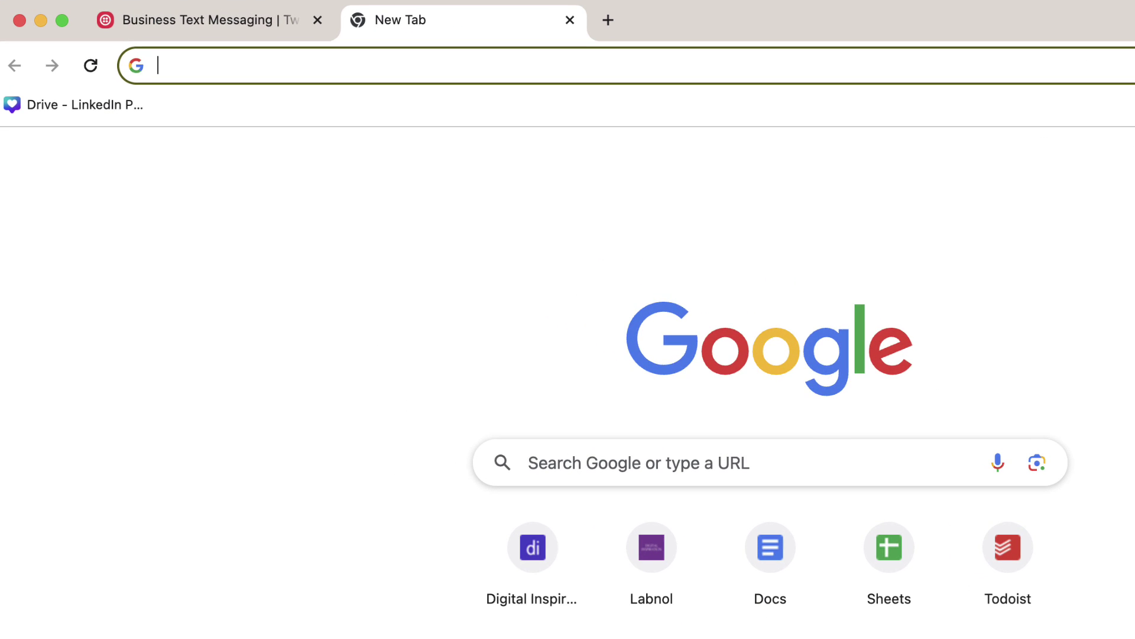
pyautogui.write('console.twilio.com')
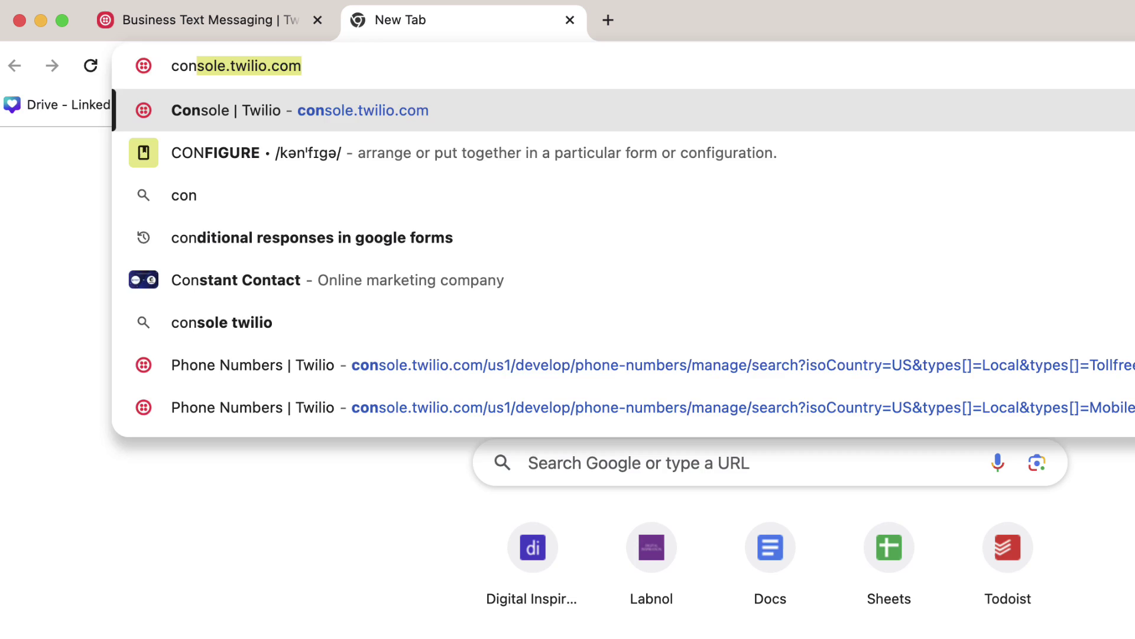
pyautogui.press('Return')
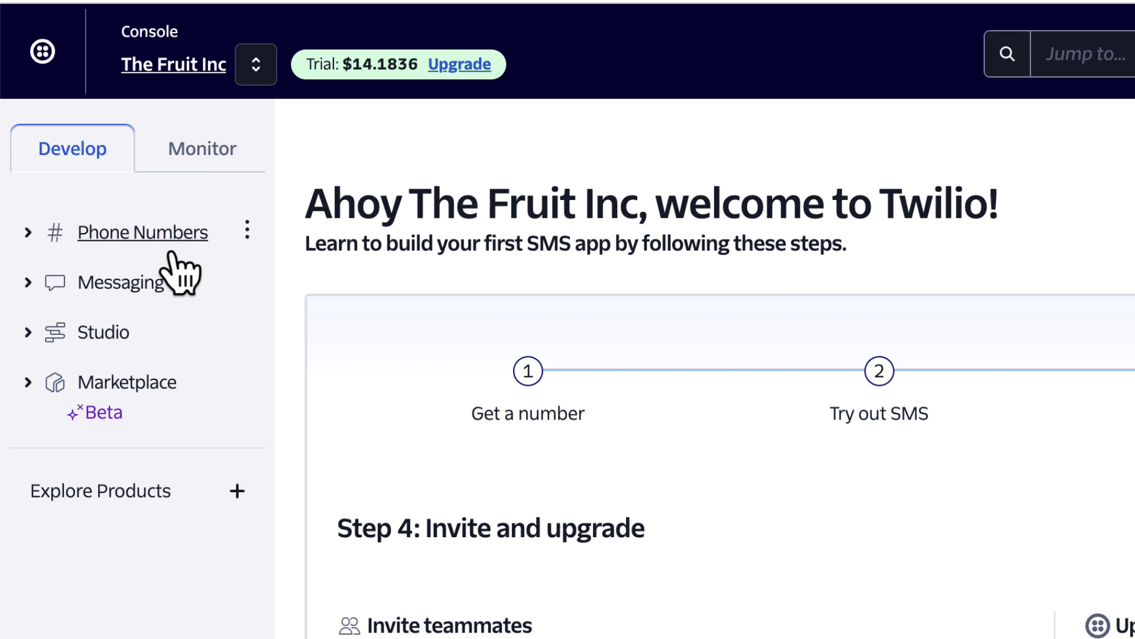
# Go to Phone Numbers > Manage > Buy a number and keep United States as the country
pyautogui.click(171, 254)
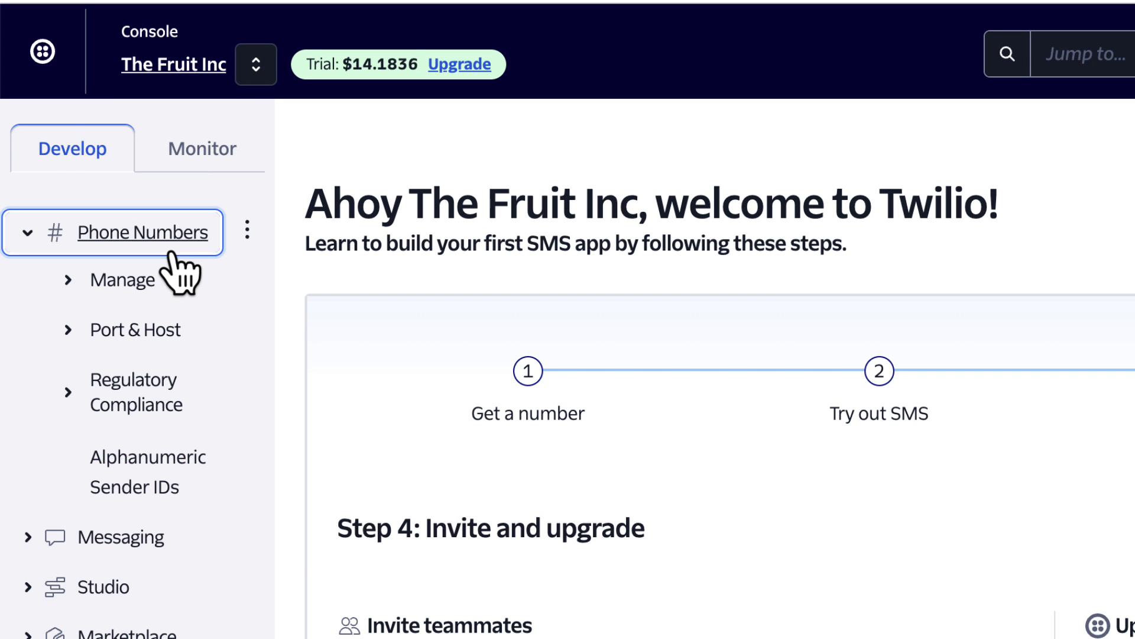
pyautogui.click(152, 288)
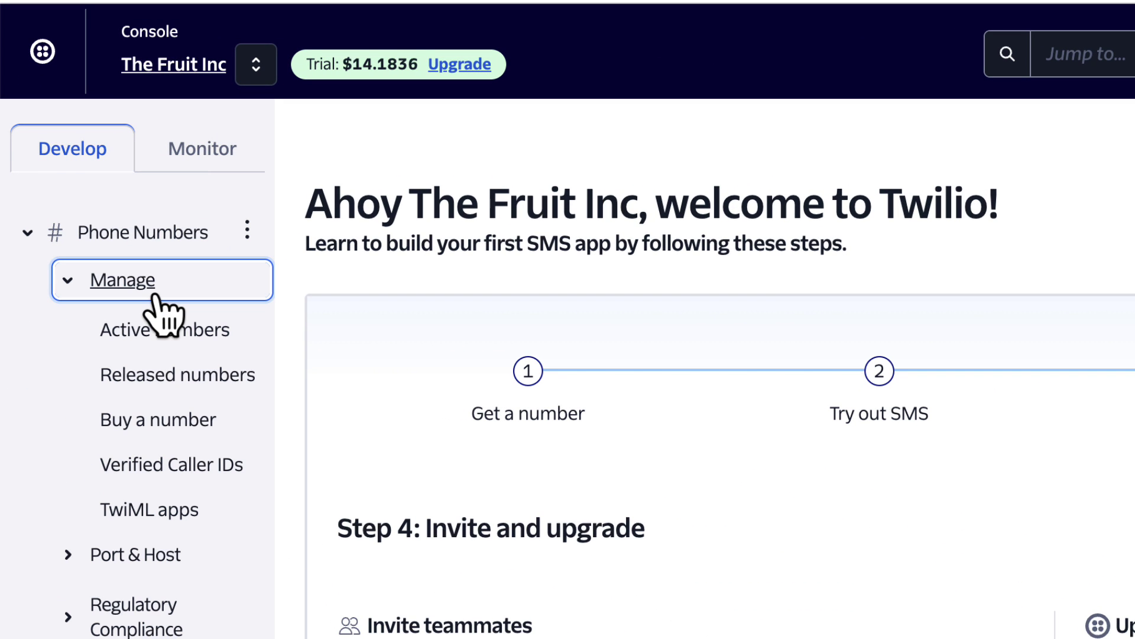
pyautogui.click(218, 431)
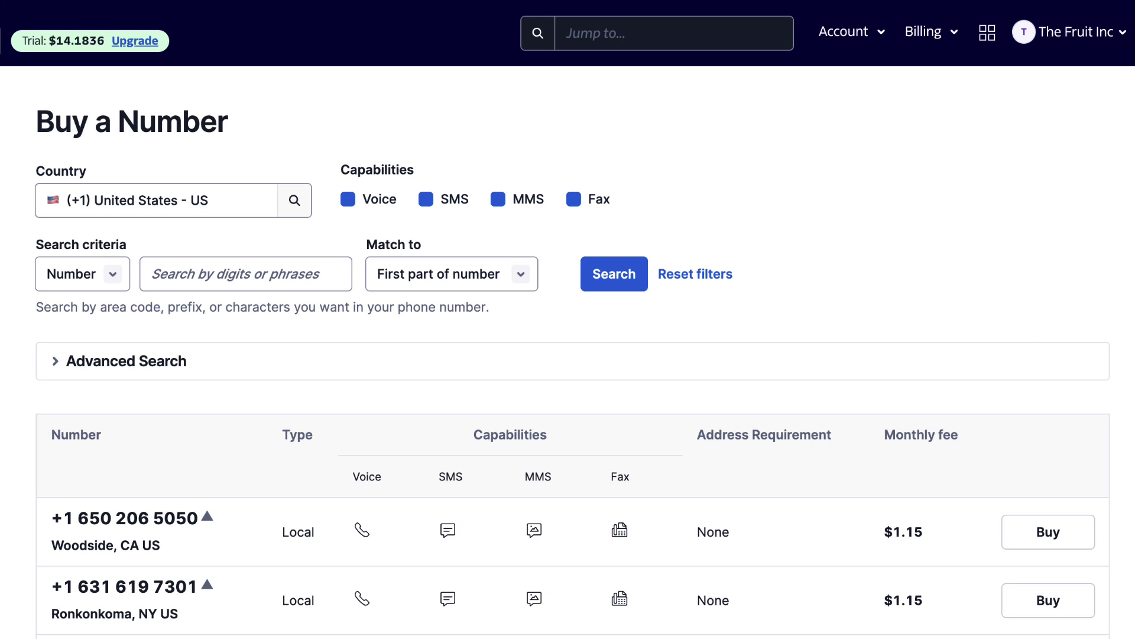
pyautogui.click(158, 199)
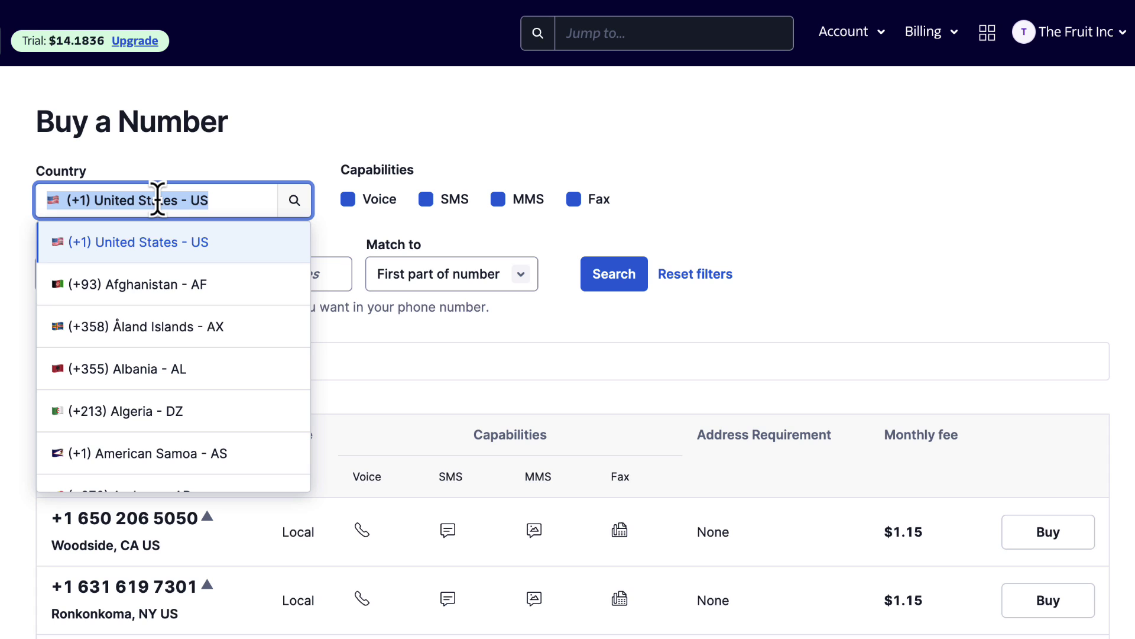
pyautogui.scroll(-3, 208, 358)
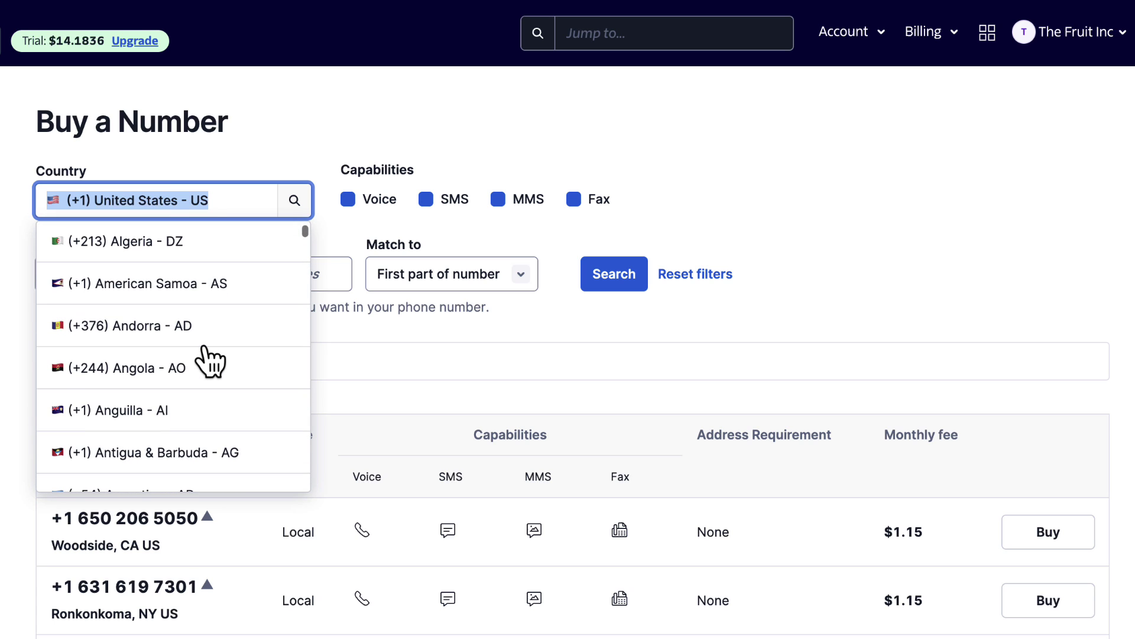
pyautogui.scroll(3, 210, 361)
pyautogui.click(239, 243)
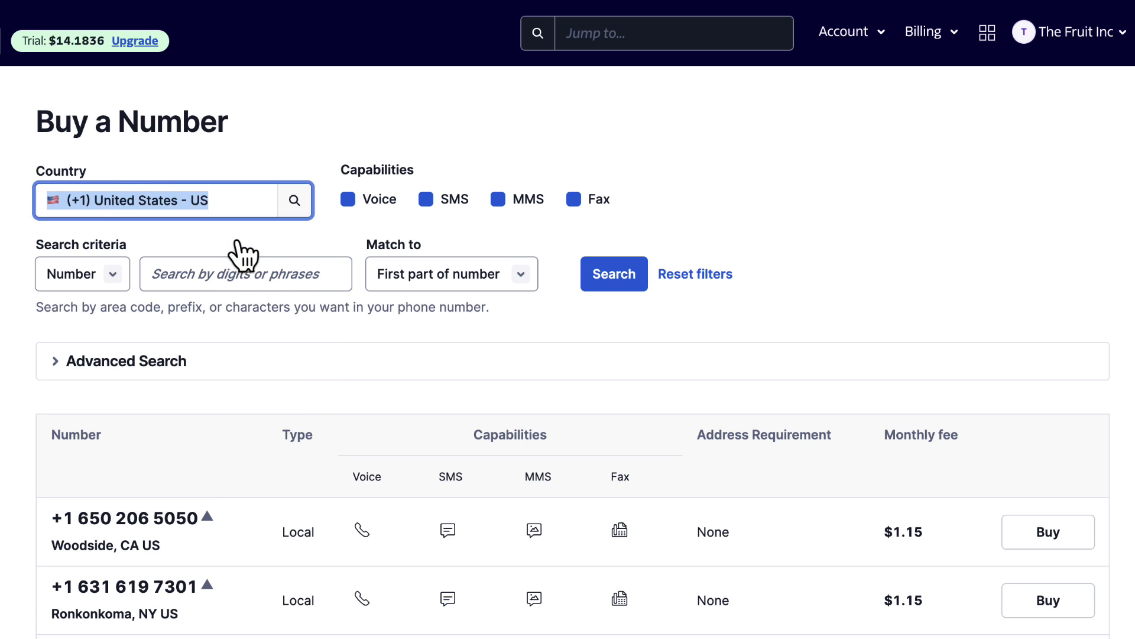
pyautogui.click(237, 232)
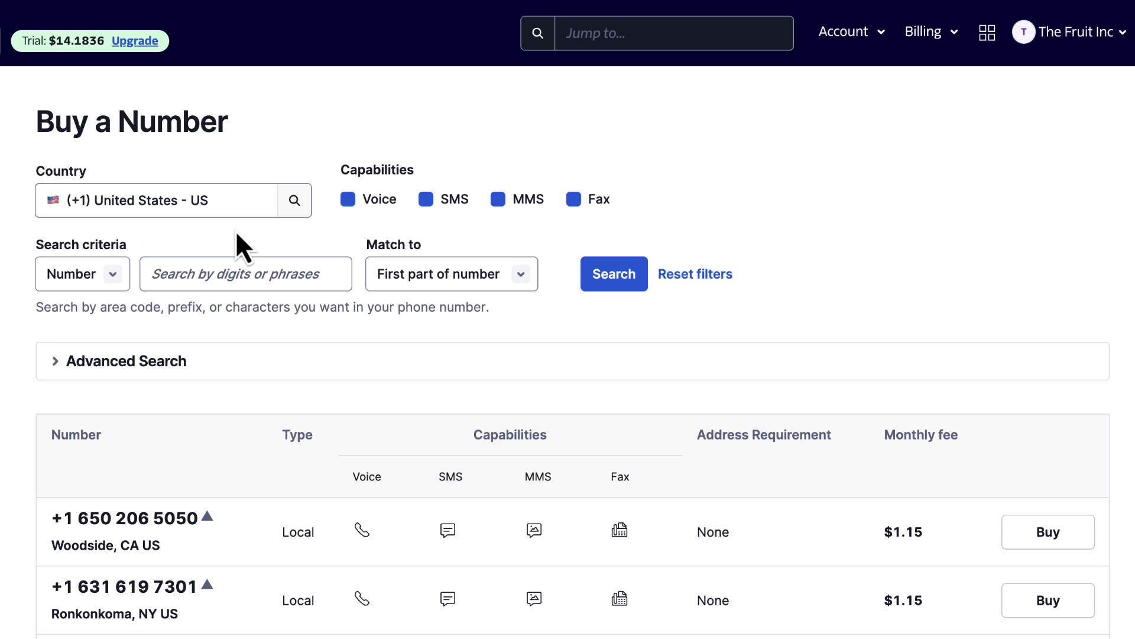
# Search for SMS-only numbers containing 631 anywhere in the number
pyautogui.click(348, 200)
pyautogui.click(499, 201)
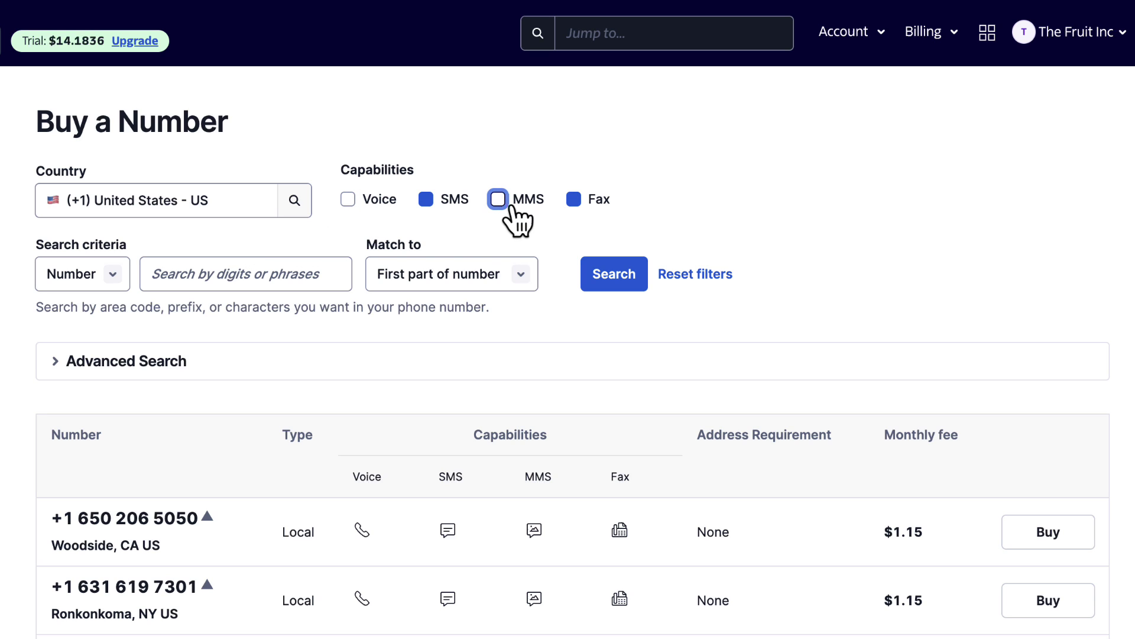
pyautogui.click(574, 200)
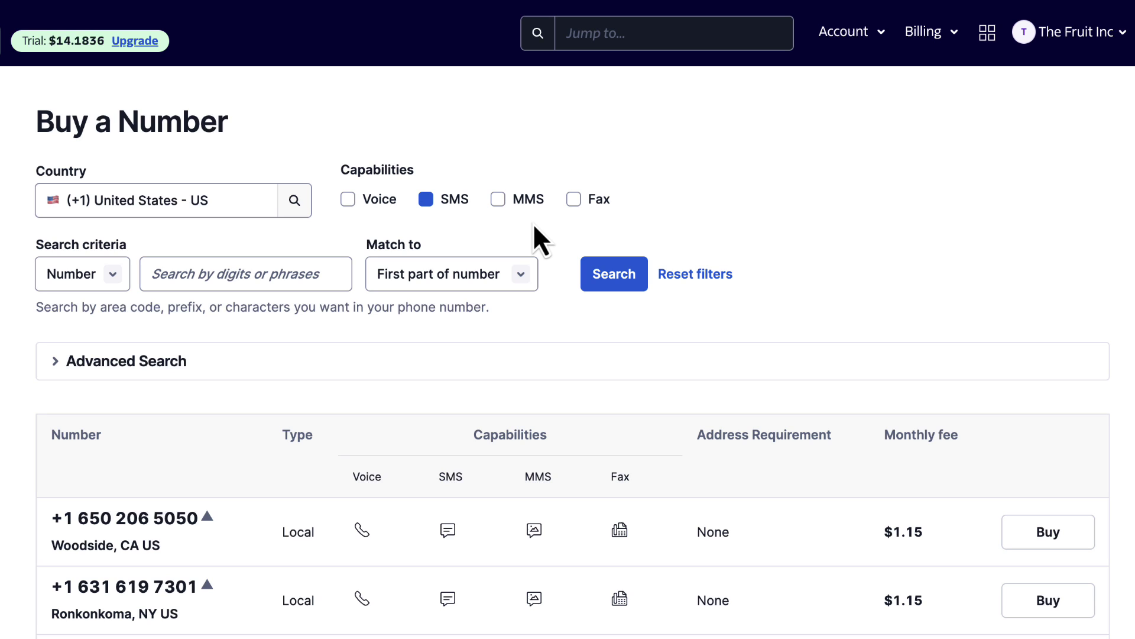
pyautogui.click(108, 278)
pyautogui.click(107, 278)
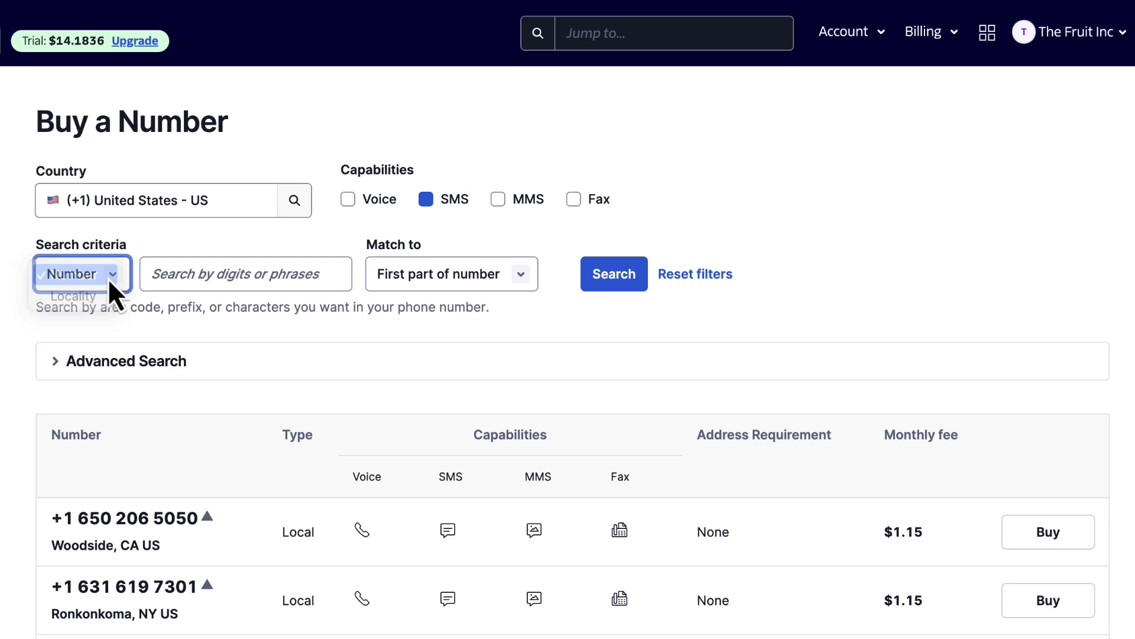
pyautogui.click(161, 276)
pyautogui.write('631')
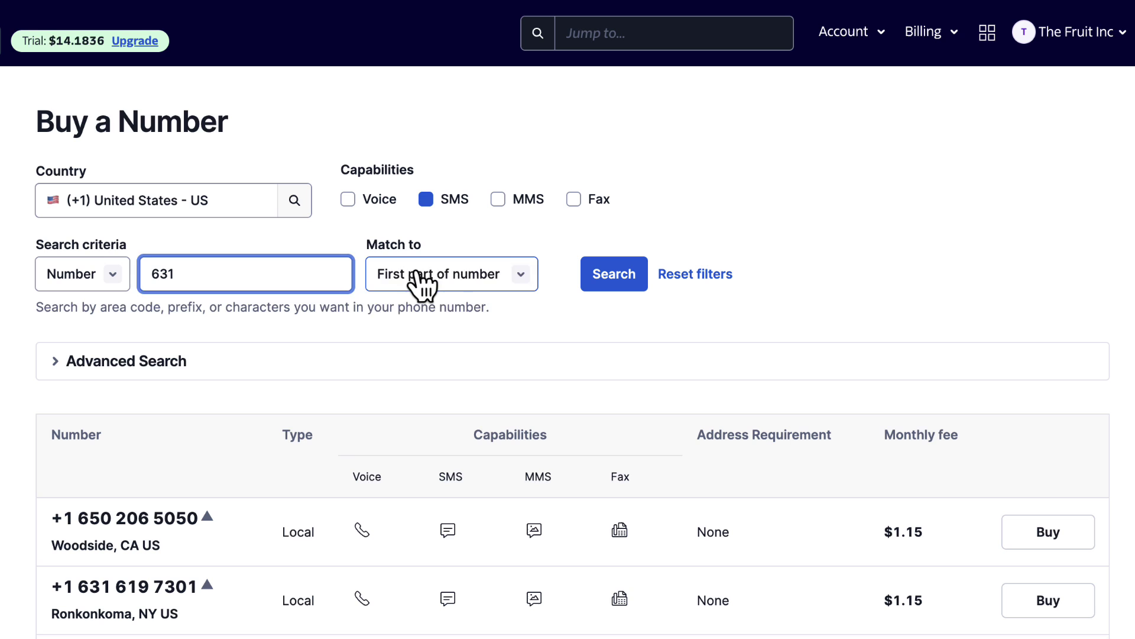
pyautogui.click(420, 279)
pyautogui.click(432, 296)
pyautogui.click(597, 275)
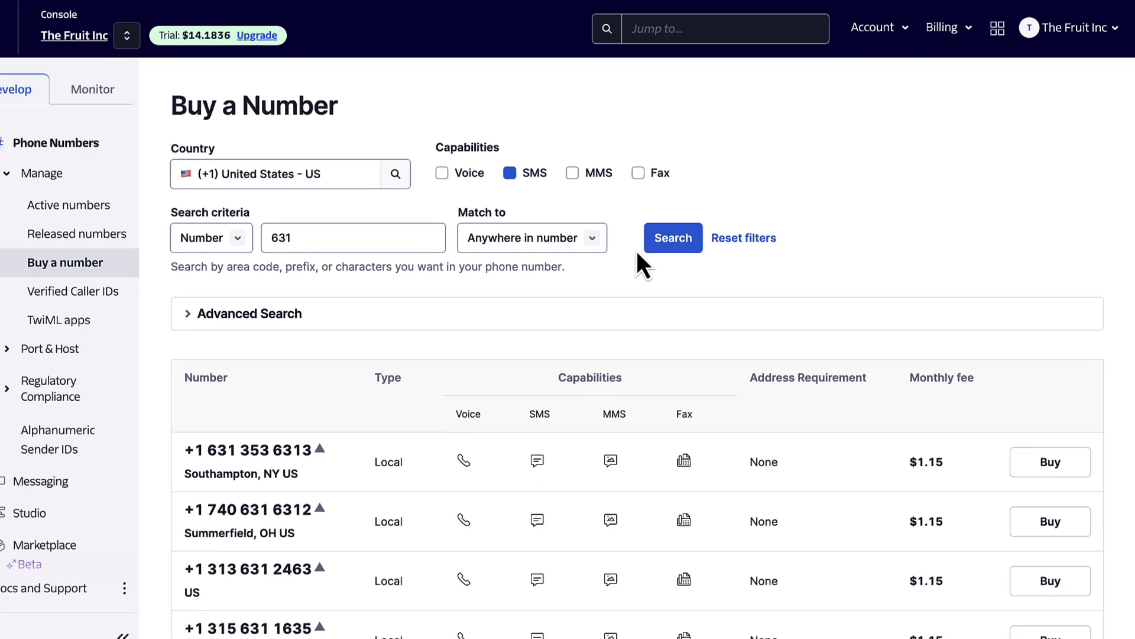
# Review the first Southampton, NY result, a $1.15/month local number, via its Buy button
pyautogui.scroll(-4, 640, 261)
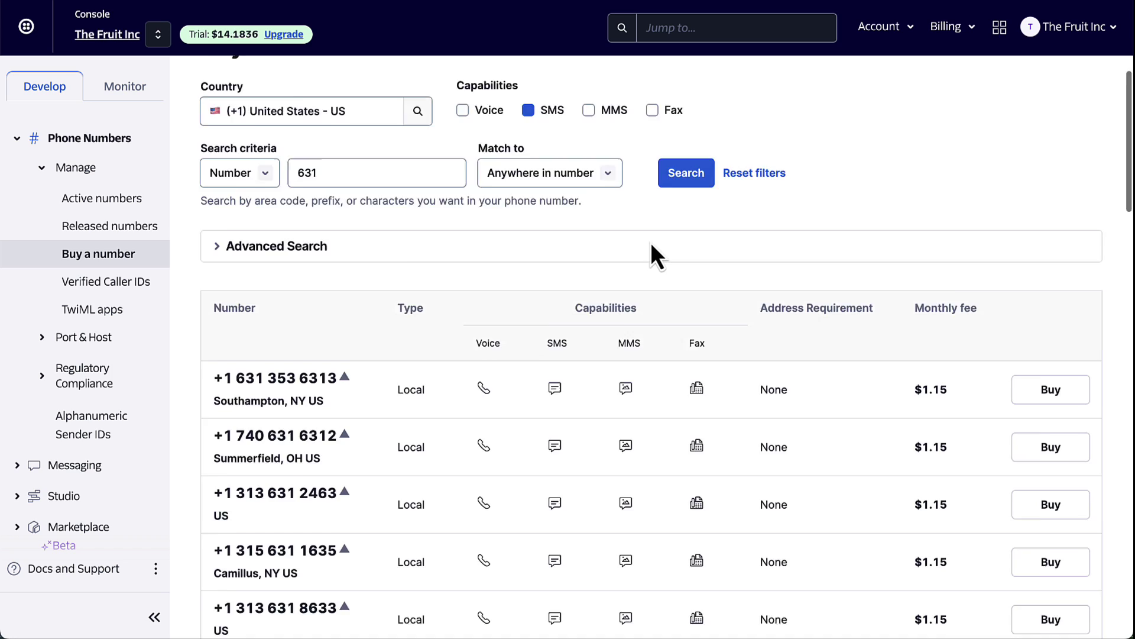
pyautogui.scroll(-1, 650, 242)
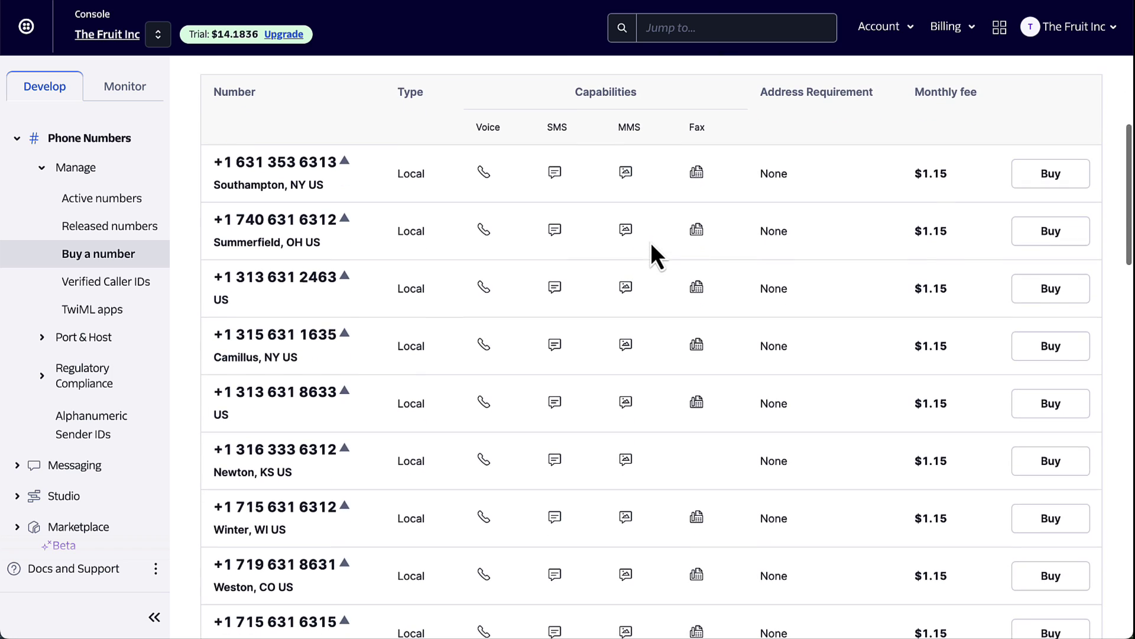
pyautogui.click(1040, 184)
pyautogui.scroll(-5, 708, 391)
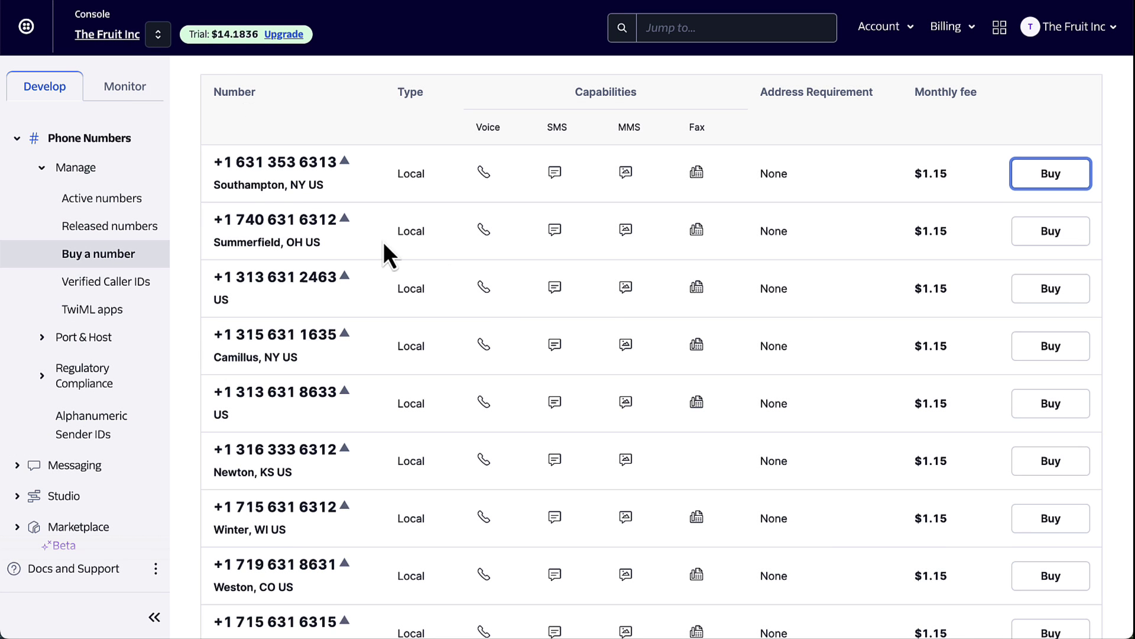
# Return to The Fruit Inc account dashboard and look through it
pyautogui.click(120, 36)
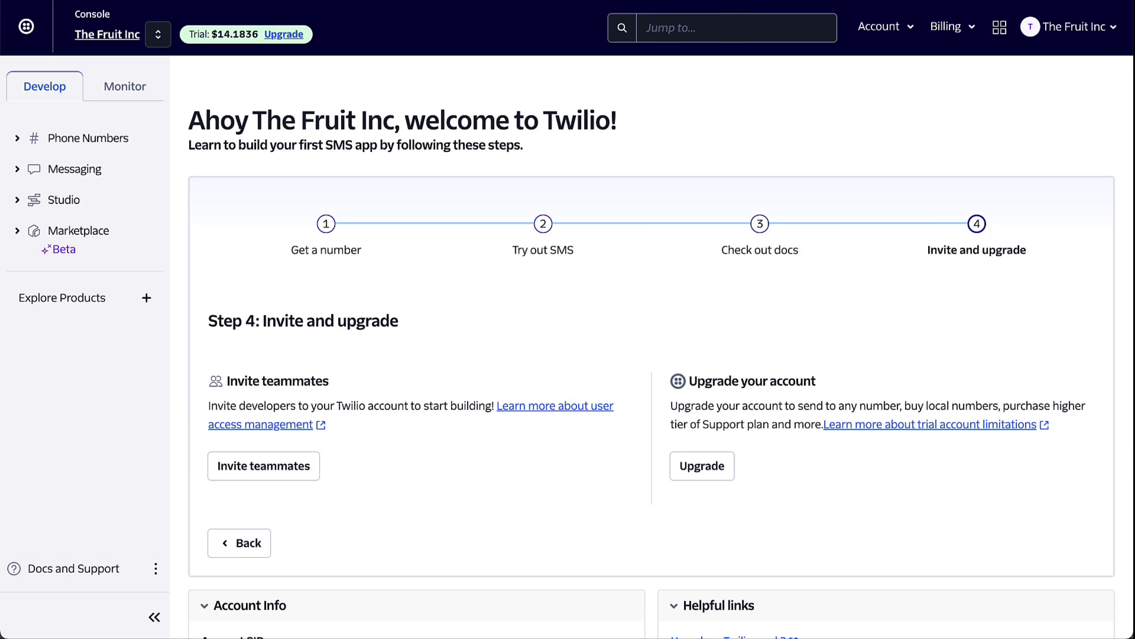
pyautogui.scroll(-4, 651, 349)
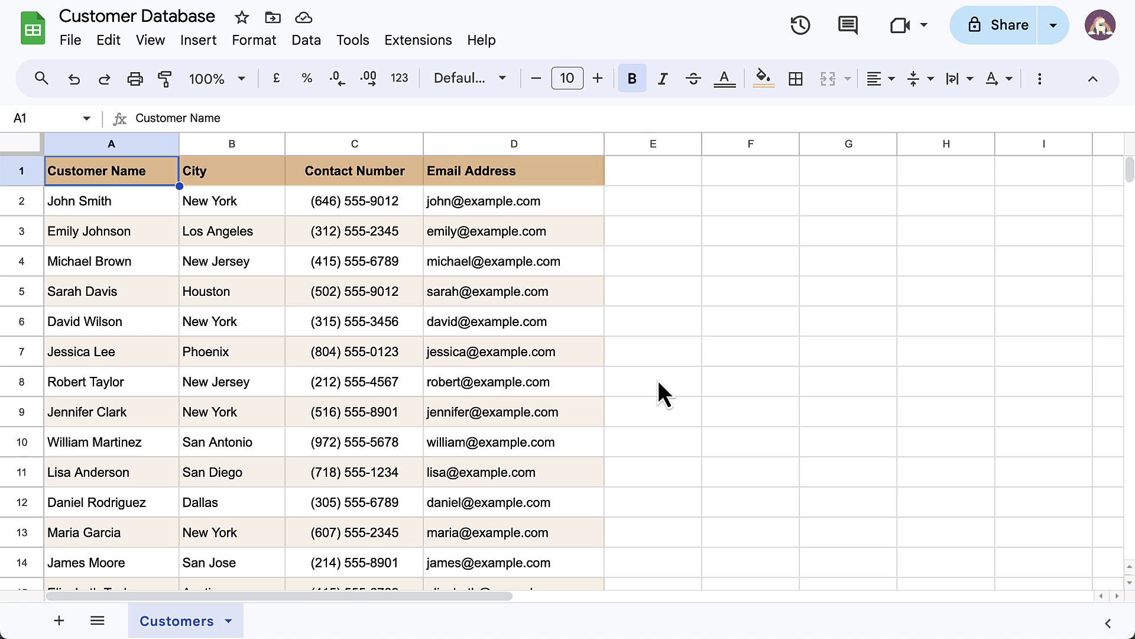
# Launch Document Studio from Extensions and start creating a new workflow
pyautogui.click(436, 45)
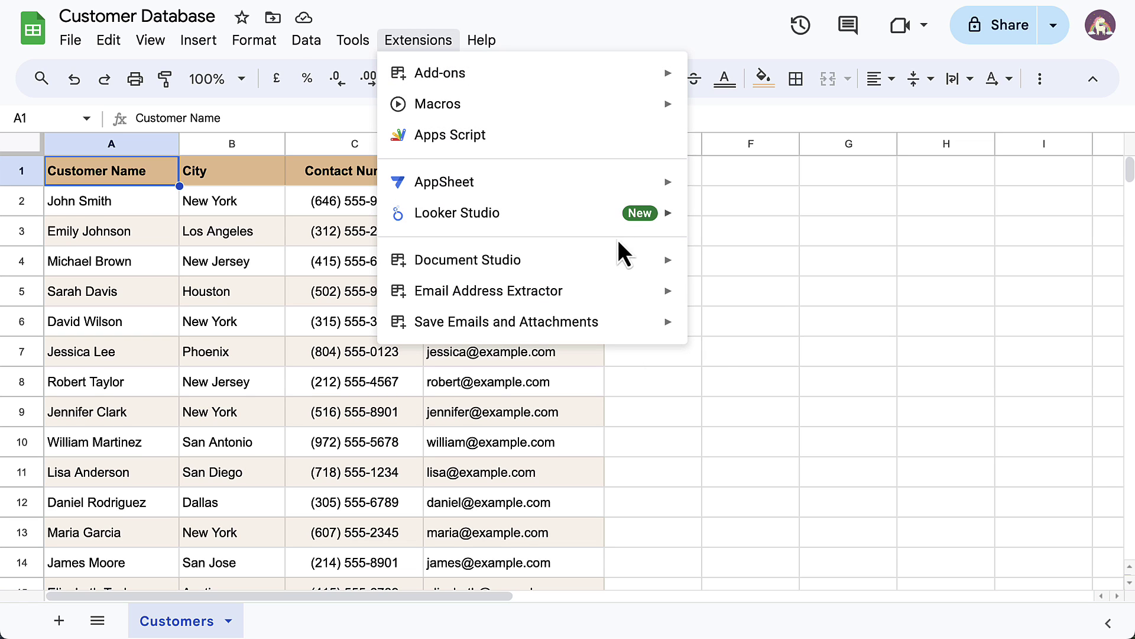
pyautogui.moveTo(625, 261)
pyautogui.click(749, 272)
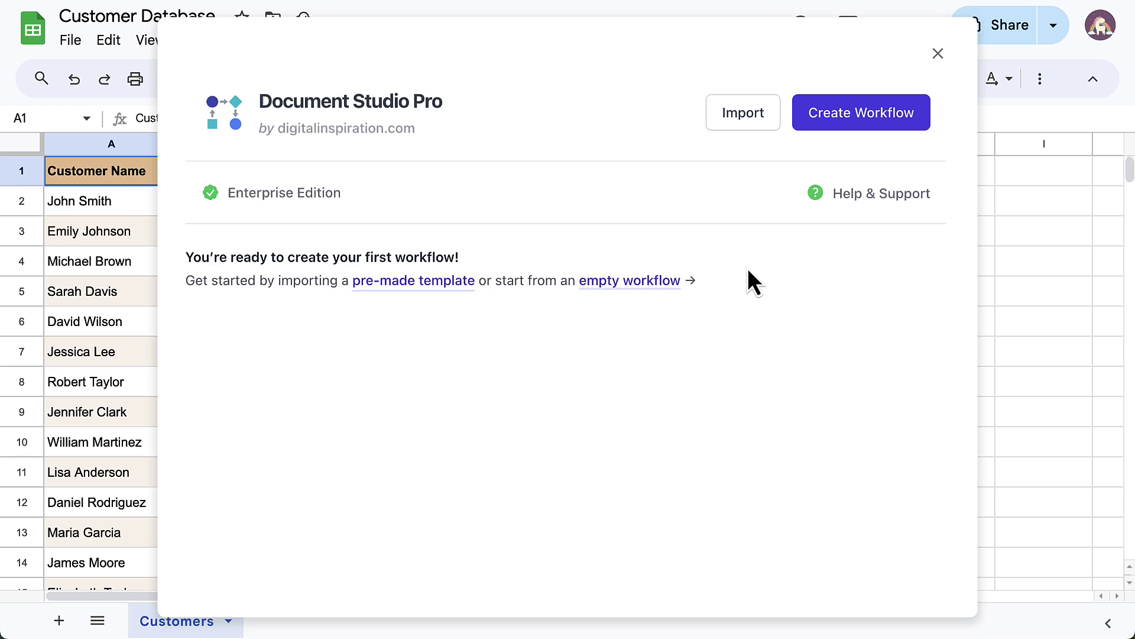
pyautogui.click(852, 124)
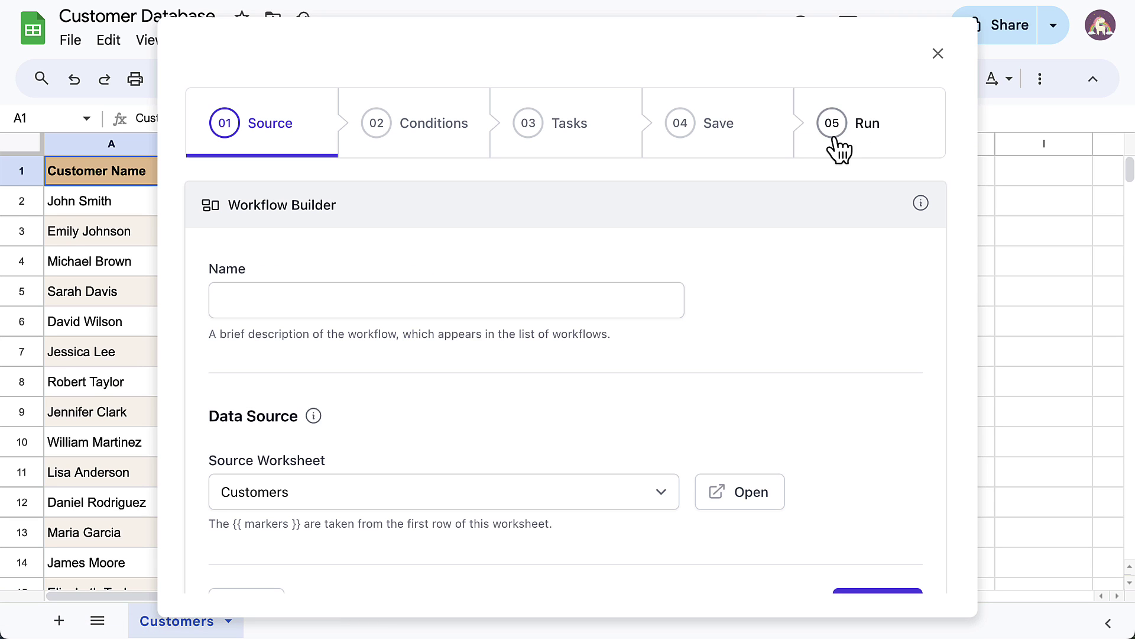
# Name the workflow 'Send SMS to Customers', keeping Customers as the source worksheet
pyautogui.click(659, 297)
pyautogui.write('S')
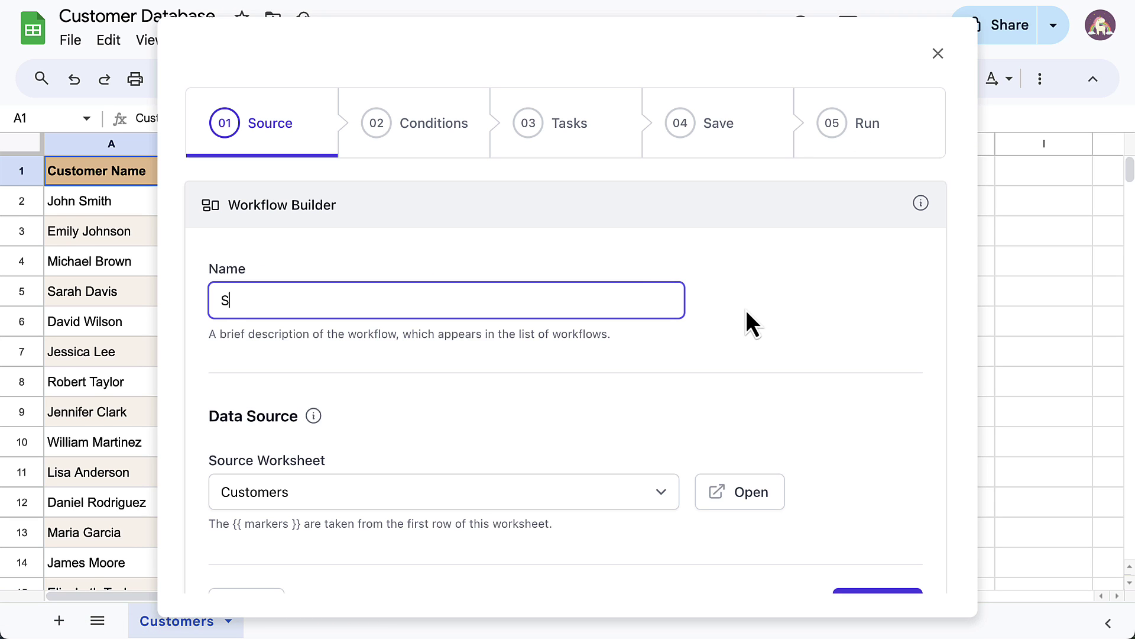
pyautogui.write('end SMS to Customers')
pyautogui.click(746, 310)
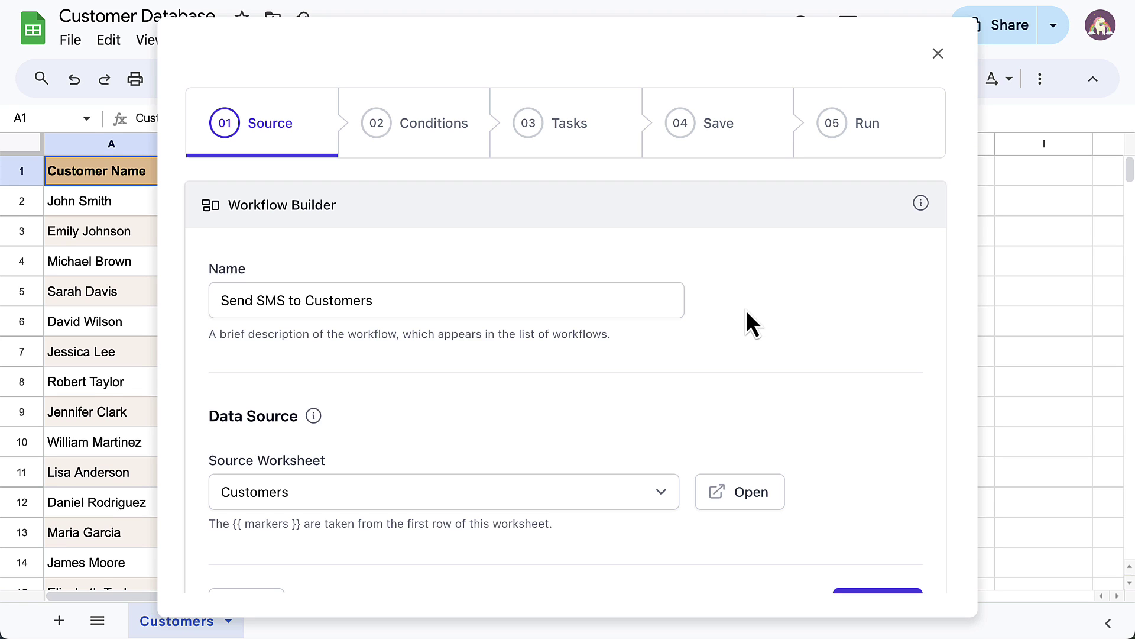
pyautogui.scroll(-3, 746, 310)
# On the Conditions step, process only specific rows filtered by the City column
pyautogui.click(875, 523)
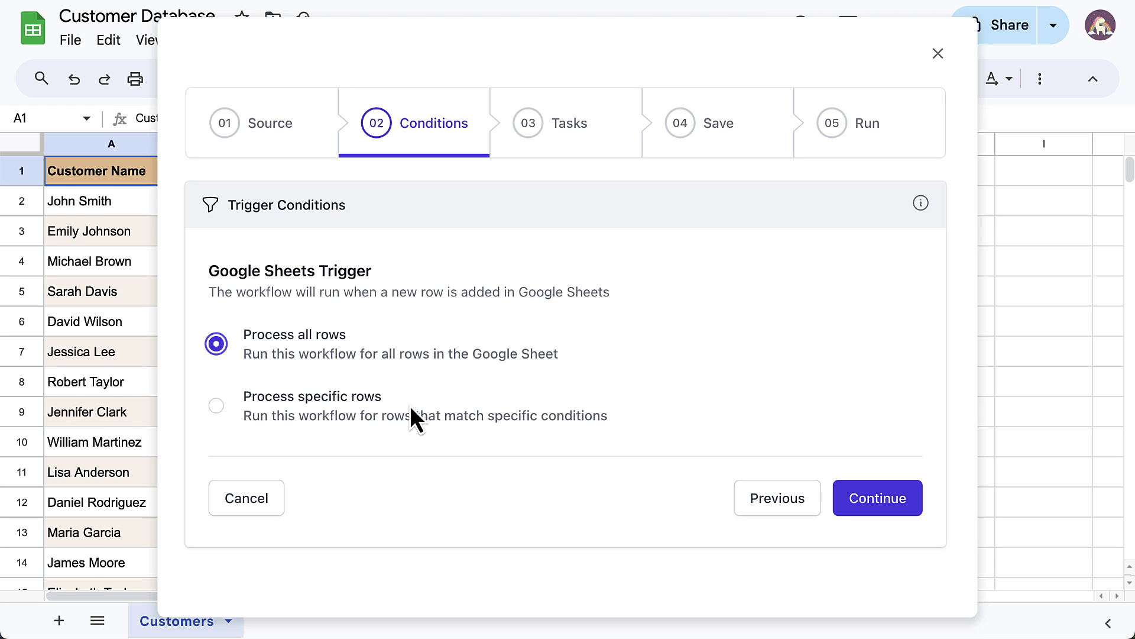
pyautogui.click(373, 403)
pyautogui.scroll(-3, 372, 399)
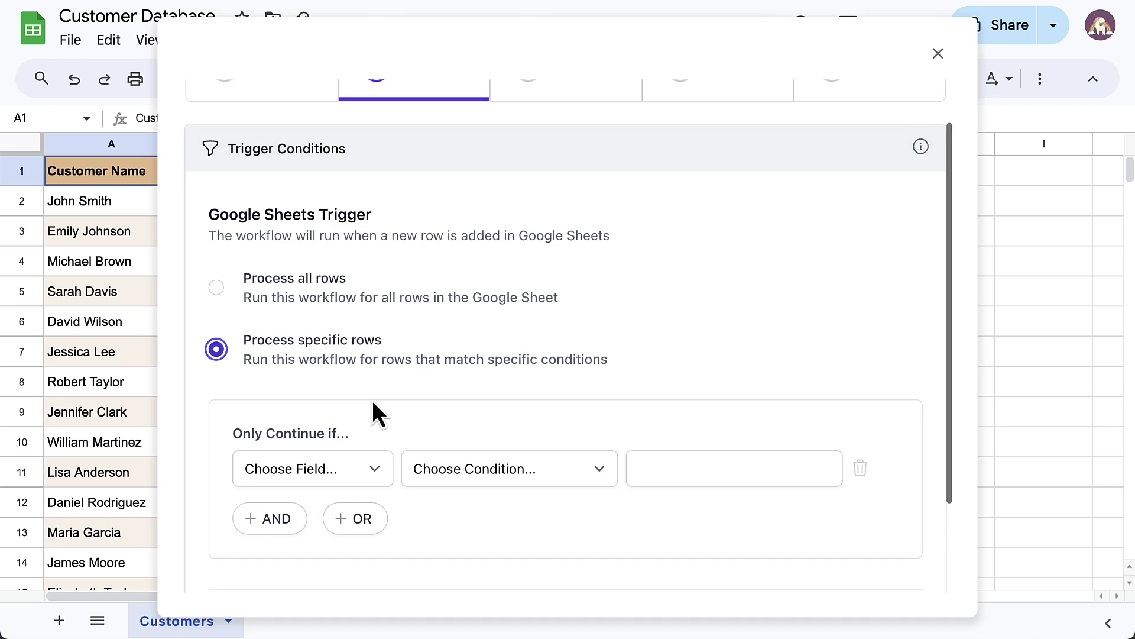
pyautogui.click(361, 434)
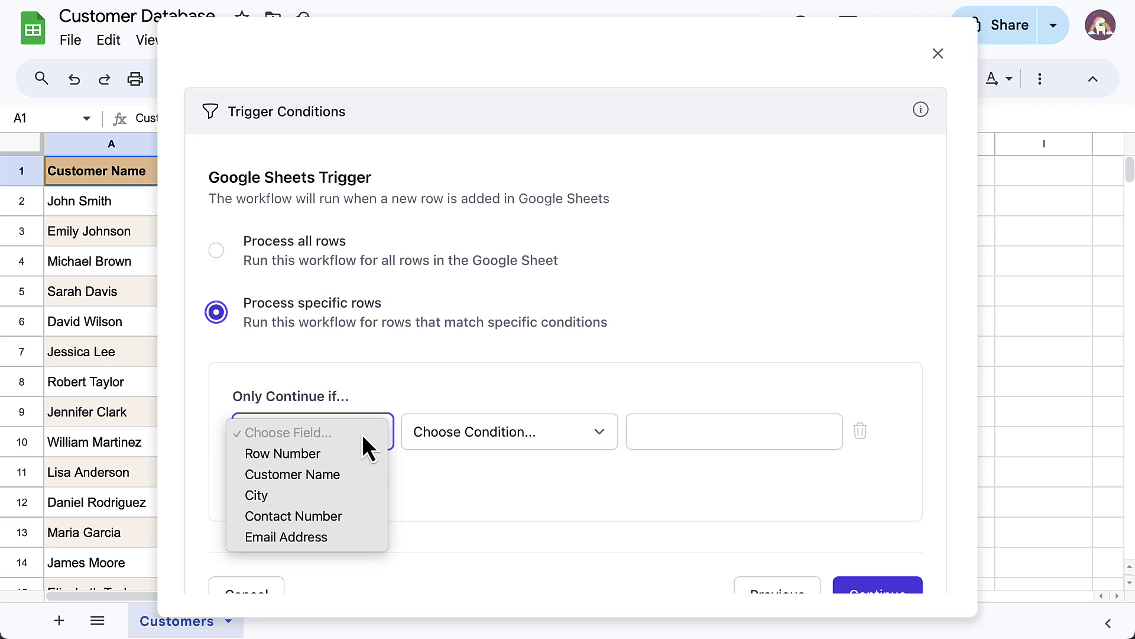
pyautogui.click(353, 495)
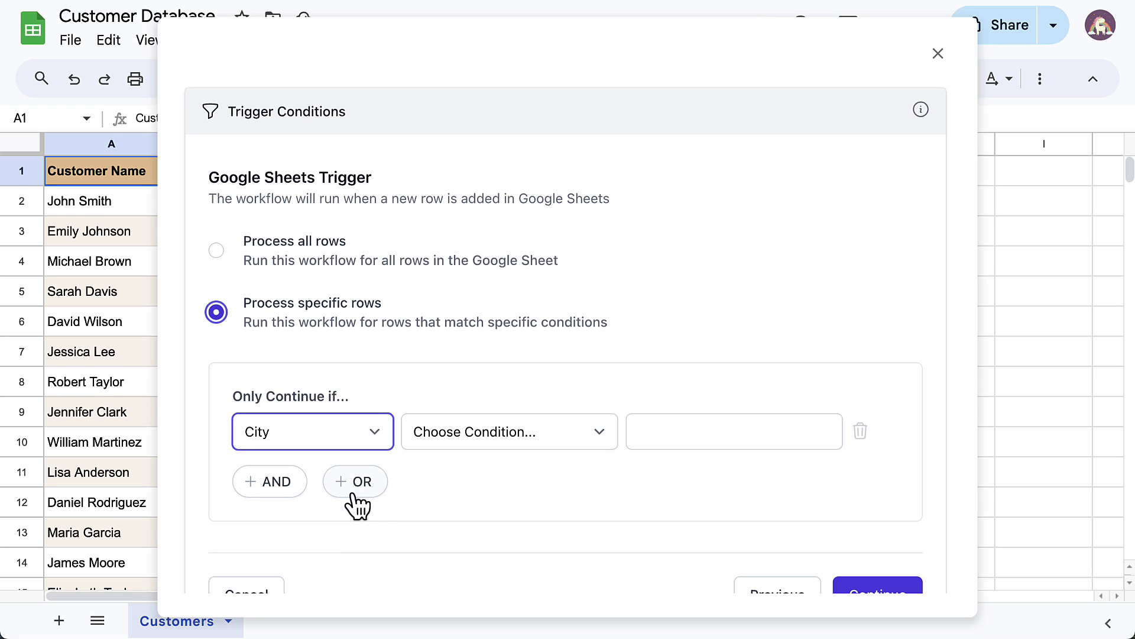
# Set the City condition to 'Is any of' New York and New Jersey, then continue
pyautogui.click(527, 428)
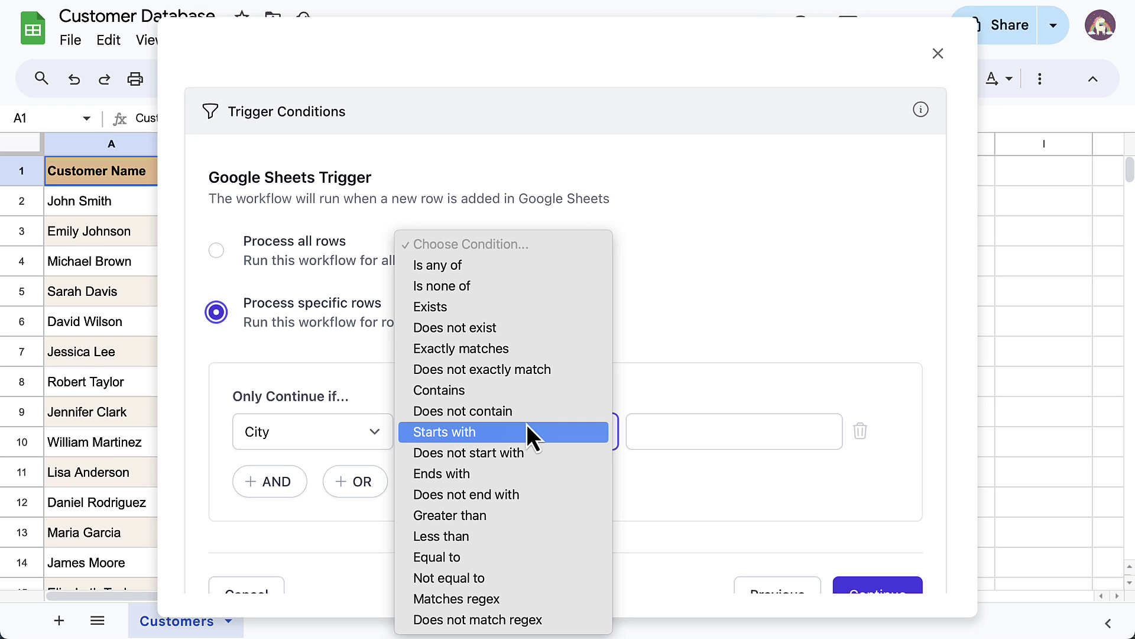
pyautogui.click(522, 270)
pyautogui.click(653, 431)
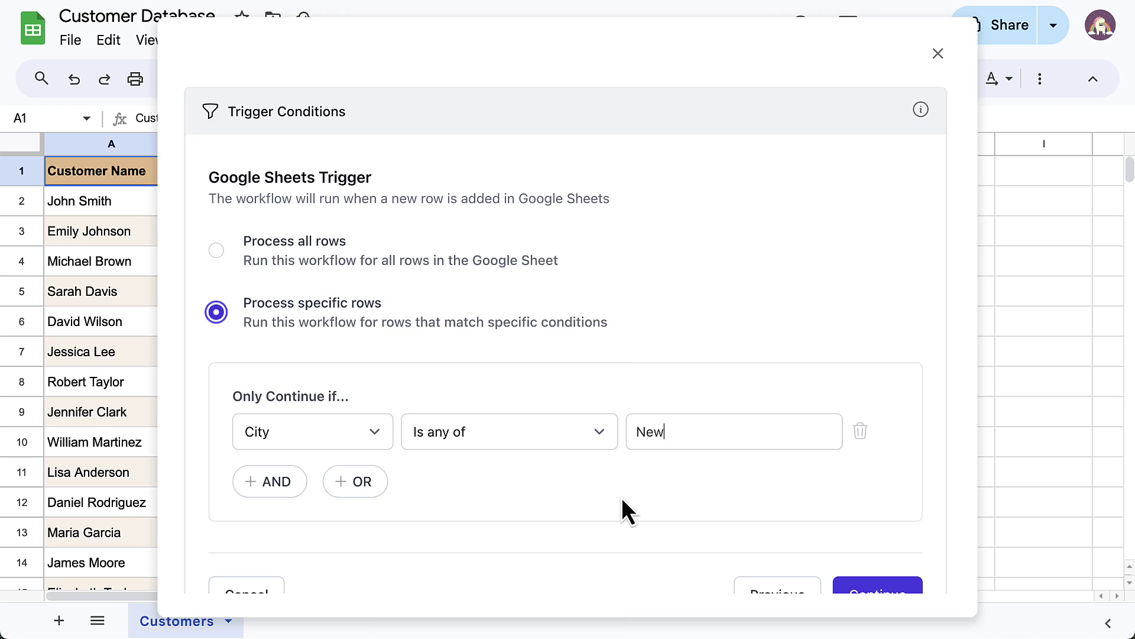
pyautogui.write('York')
pyautogui.press('Return')
pyautogui.write('New Je')
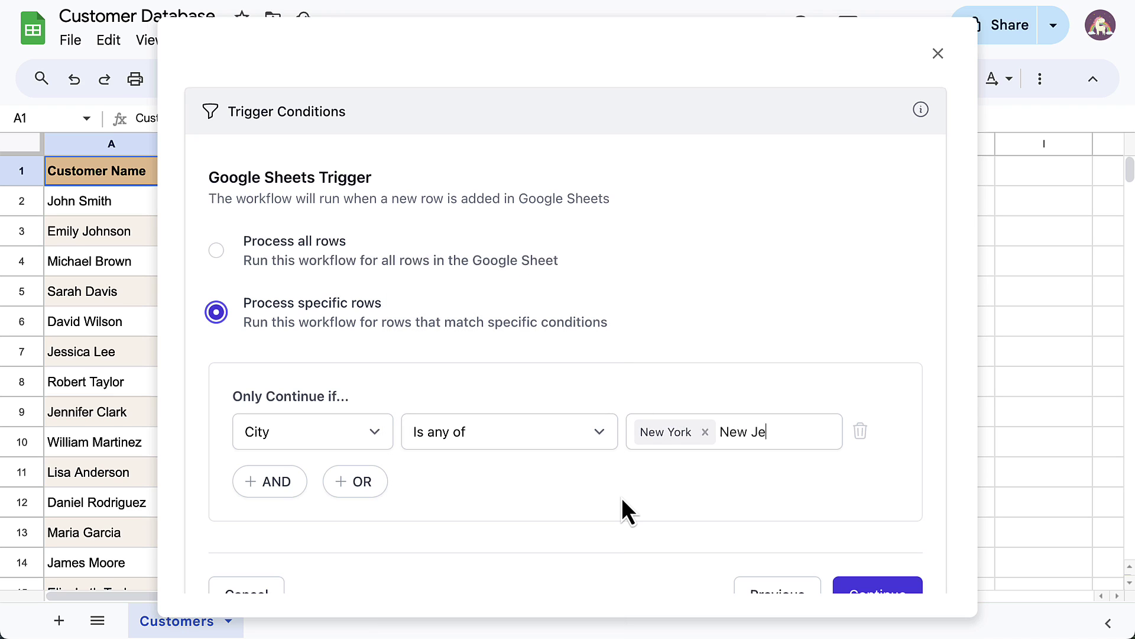
pyautogui.write('rsey')
pyautogui.press('Return')
pyautogui.scroll(-1, 622, 498)
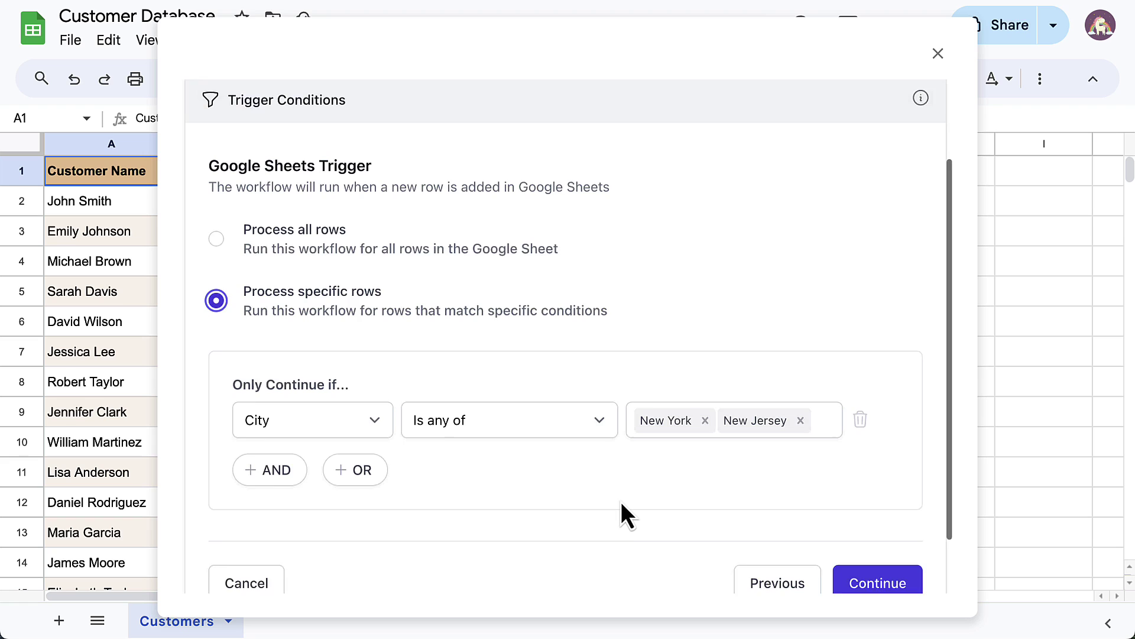
pyautogui.scroll(-2, 621, 503)
pyautogui.click(880, 526)
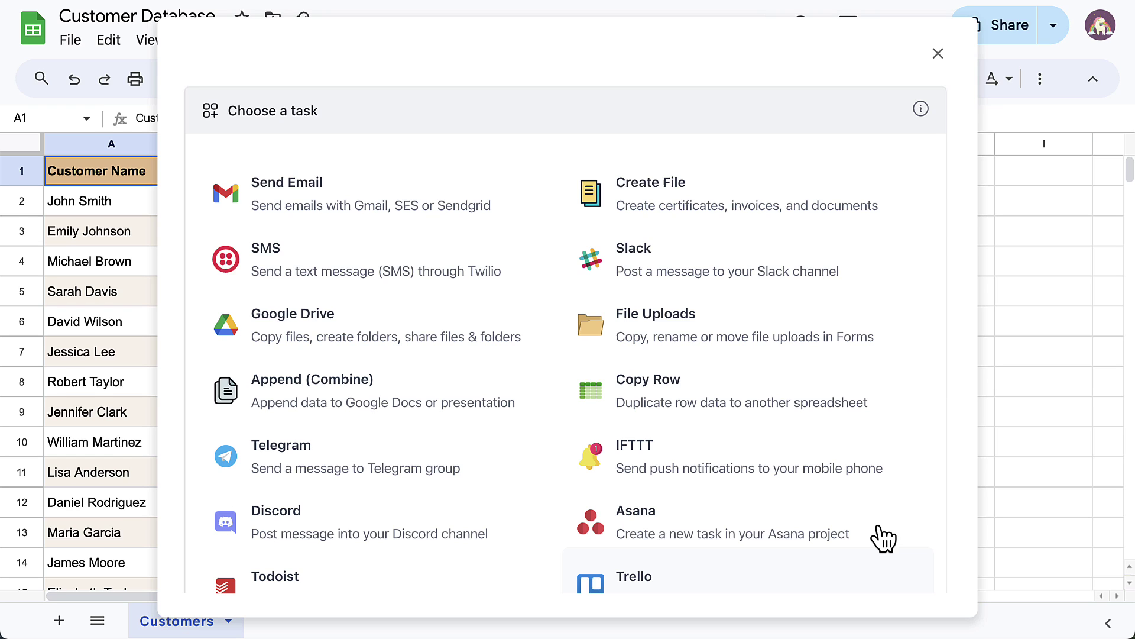
# Choose the SMS (Twilio) task for the workflow
pyautogui.click(318, 271)
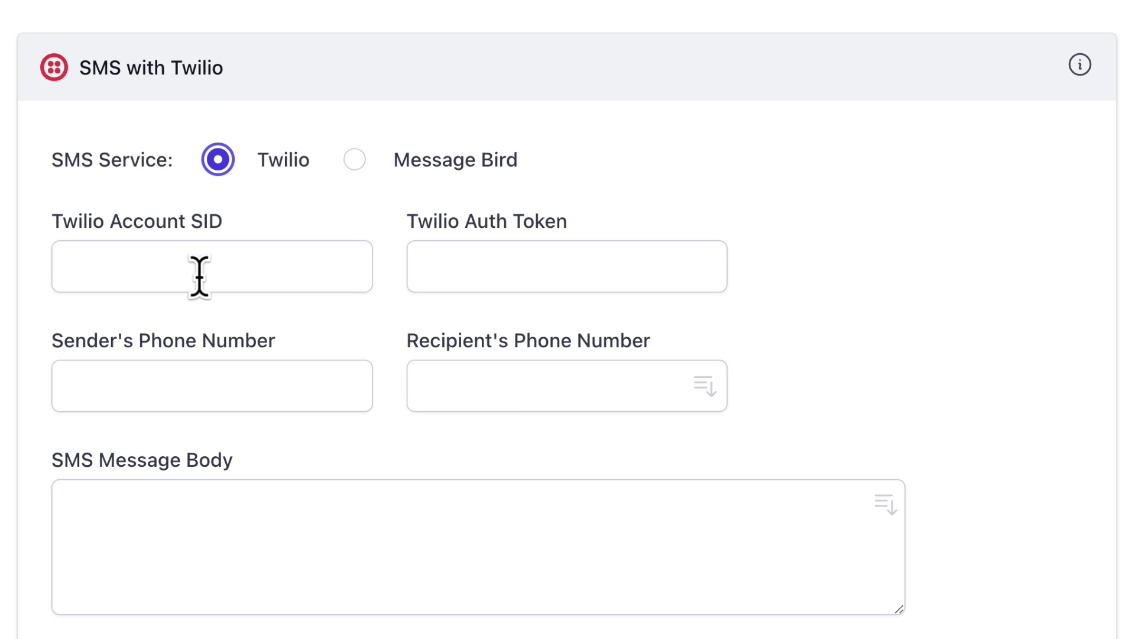
# Paste the Twilio Account SID, Auth Token and sender phone number into the task
pyautogui.click(200, 276)
pyautogui.press('super+v')
pyautogui.press('Tab')
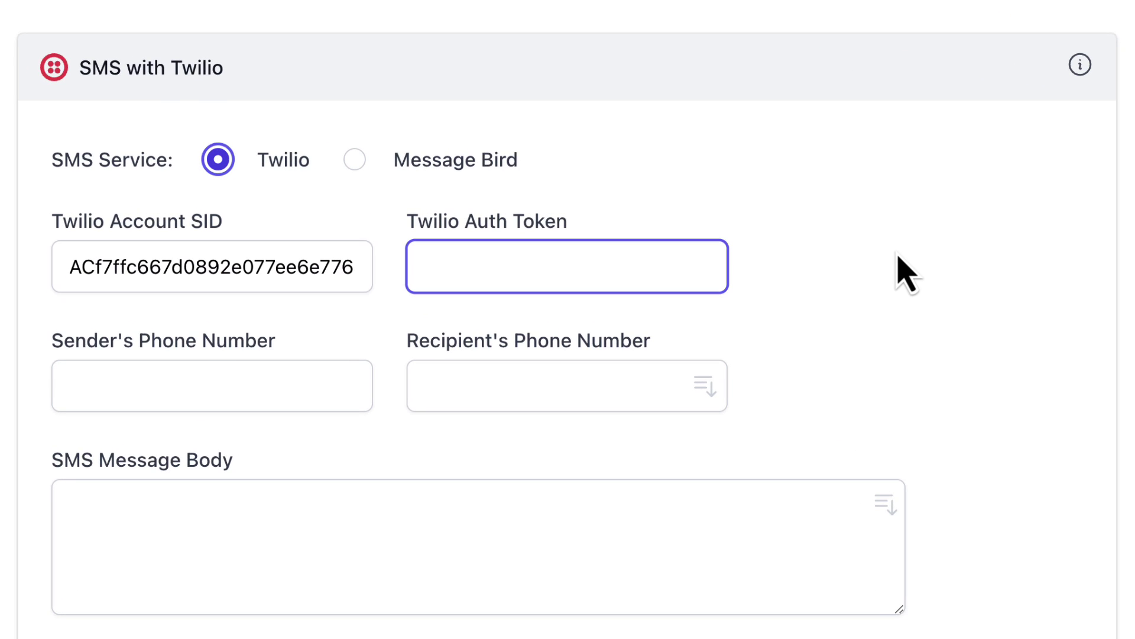
pyautogui.press('super+v')
pyautogui.press('Tab')
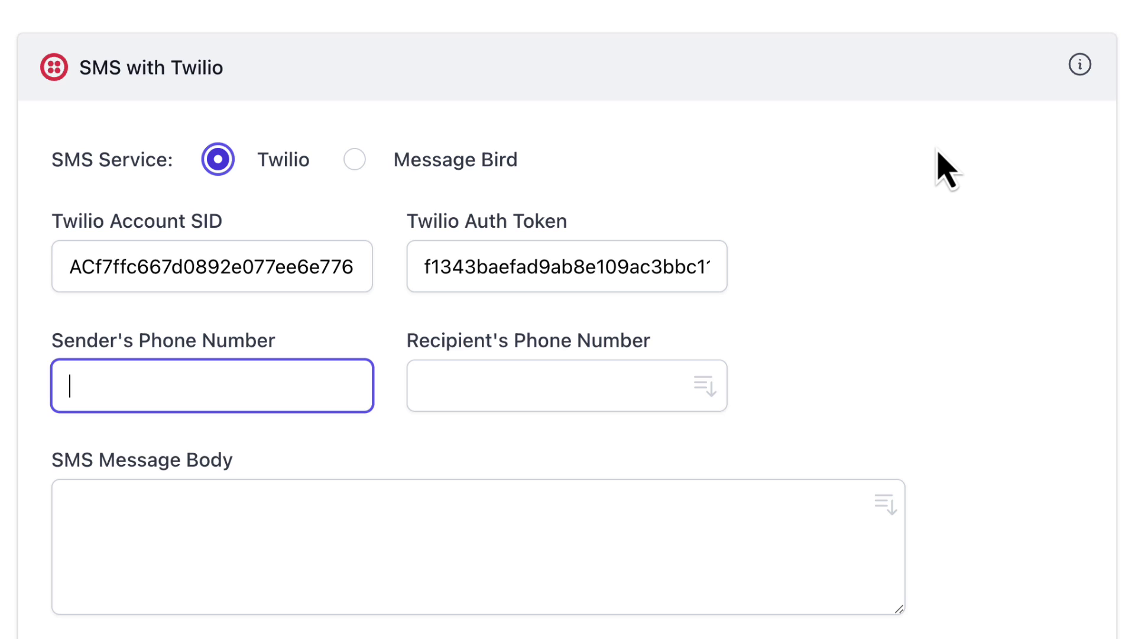
pyautogui.press('super+v')
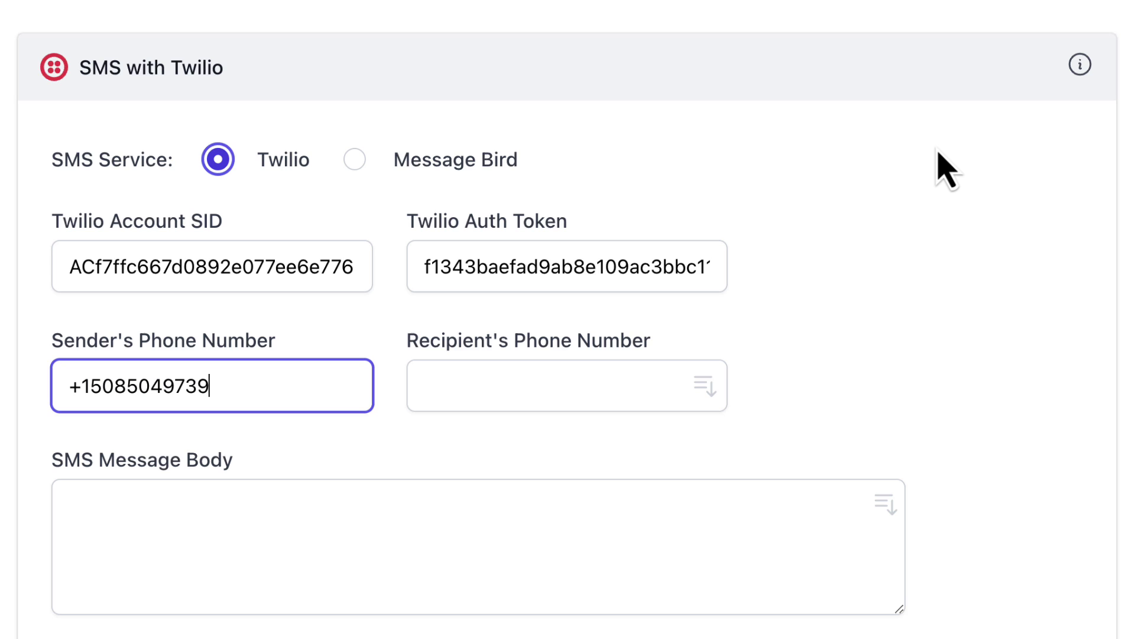
pyautogui.click(825, 408)
# Set the recipient to +1 {{Contact Number}}
pyautogui.click(706, 385)
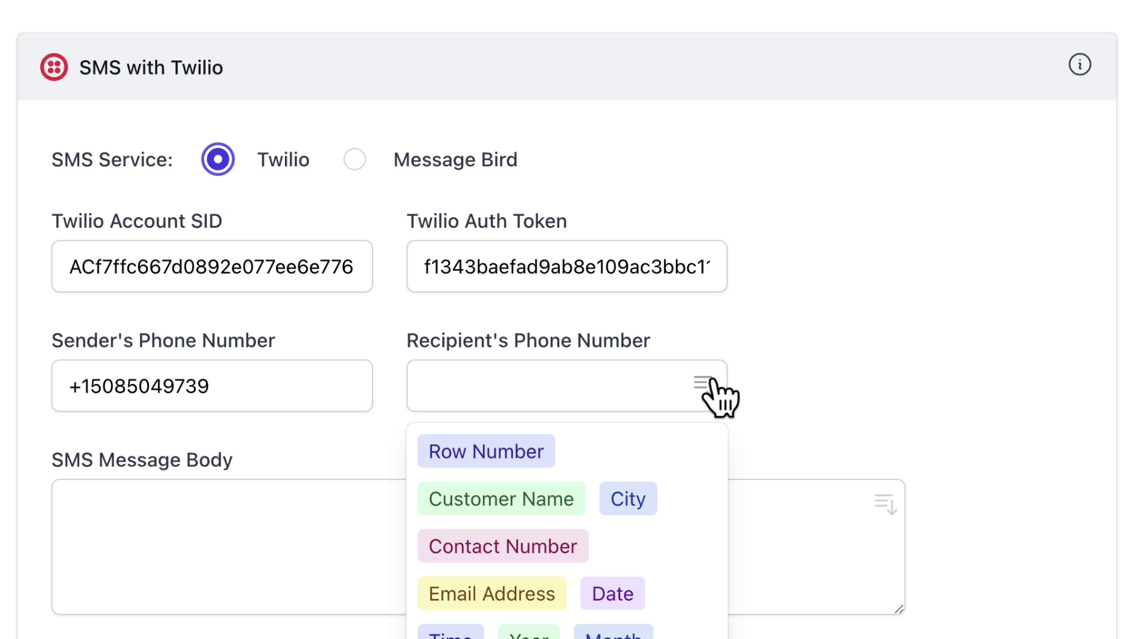
pyautogui.click(571, 550)
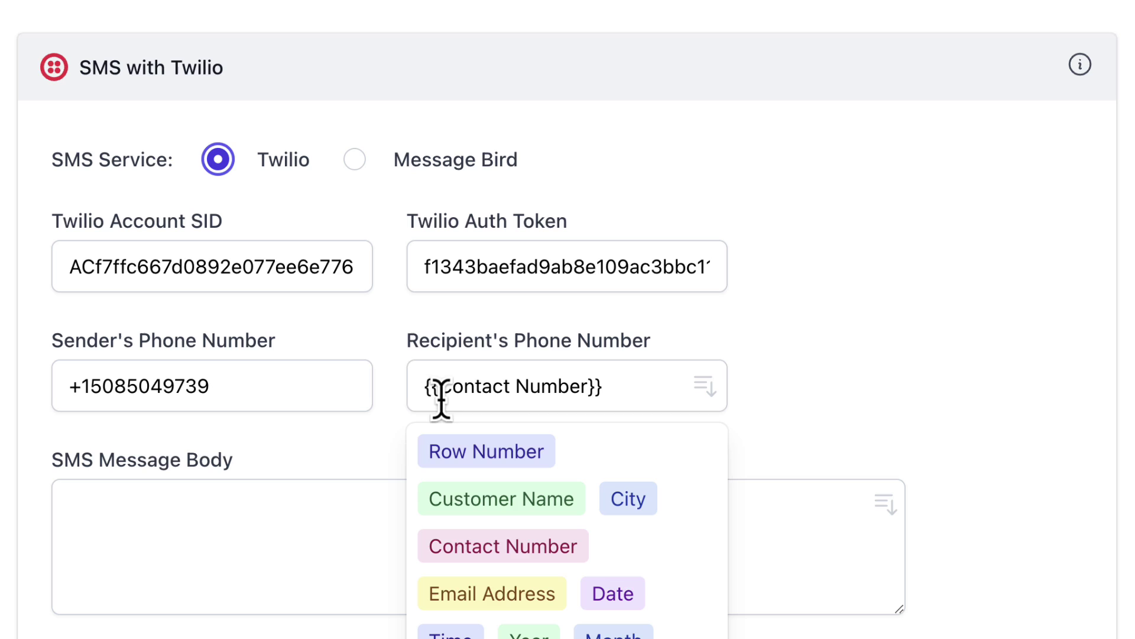
pyautogui.click(424, 387)
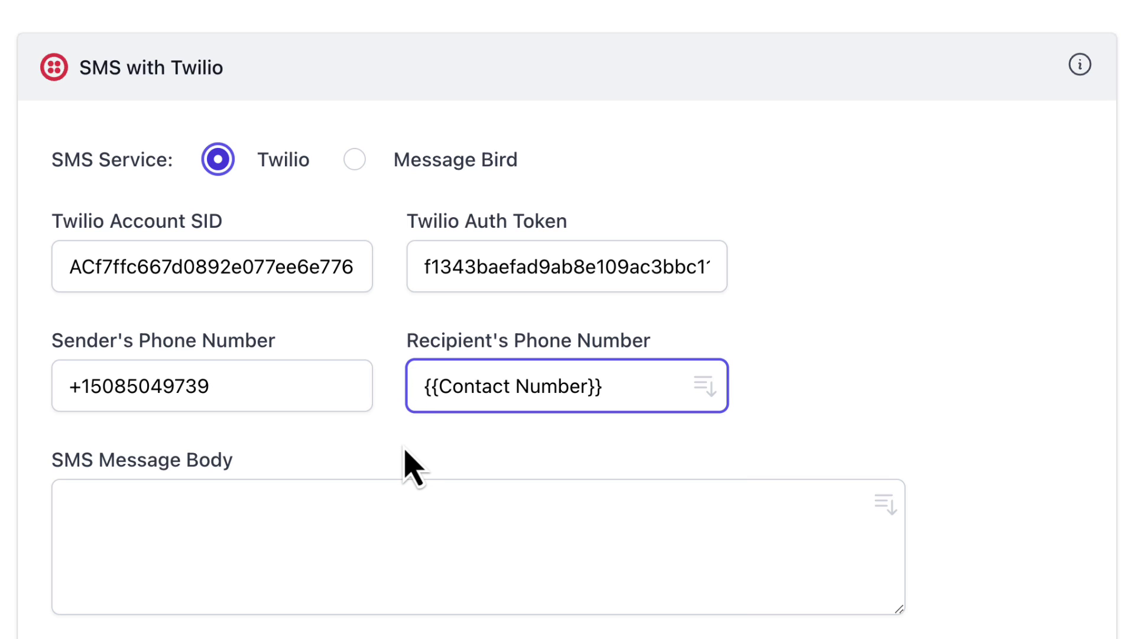
pyautogui.write('+1')
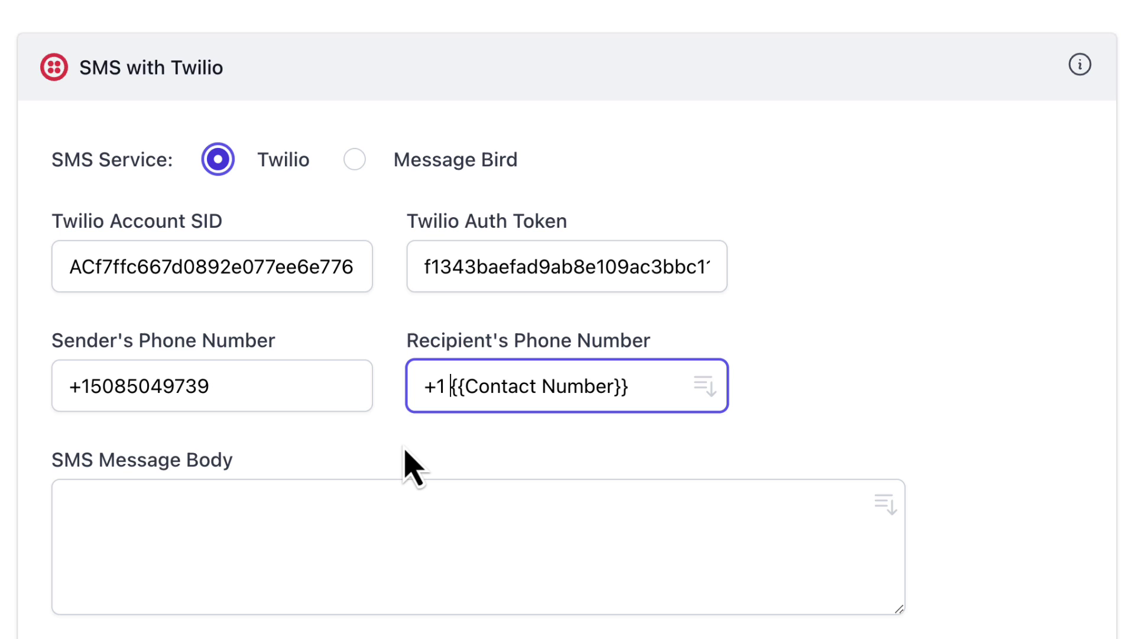
pyautogui.click(395, 441)
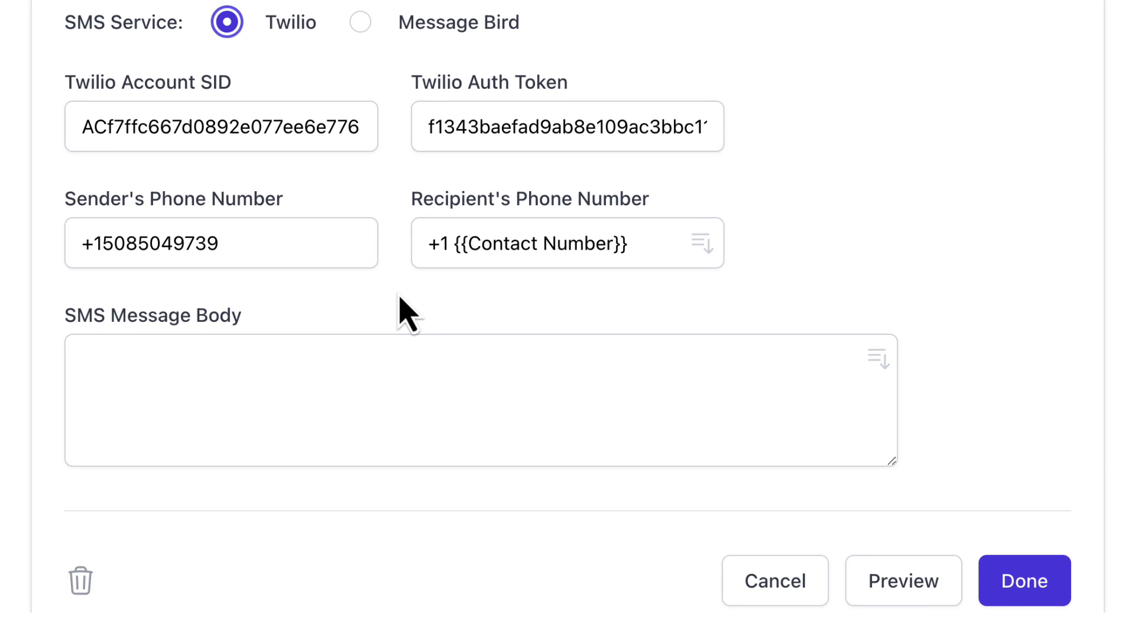
# Write the SMS: 'Dear {{Customer Name}} - Enjoy 15% off at digitalinspiration.com with code: LABNOL', valid 10 days
pyautogui.click(372, 349)
pyautogui.write('D')
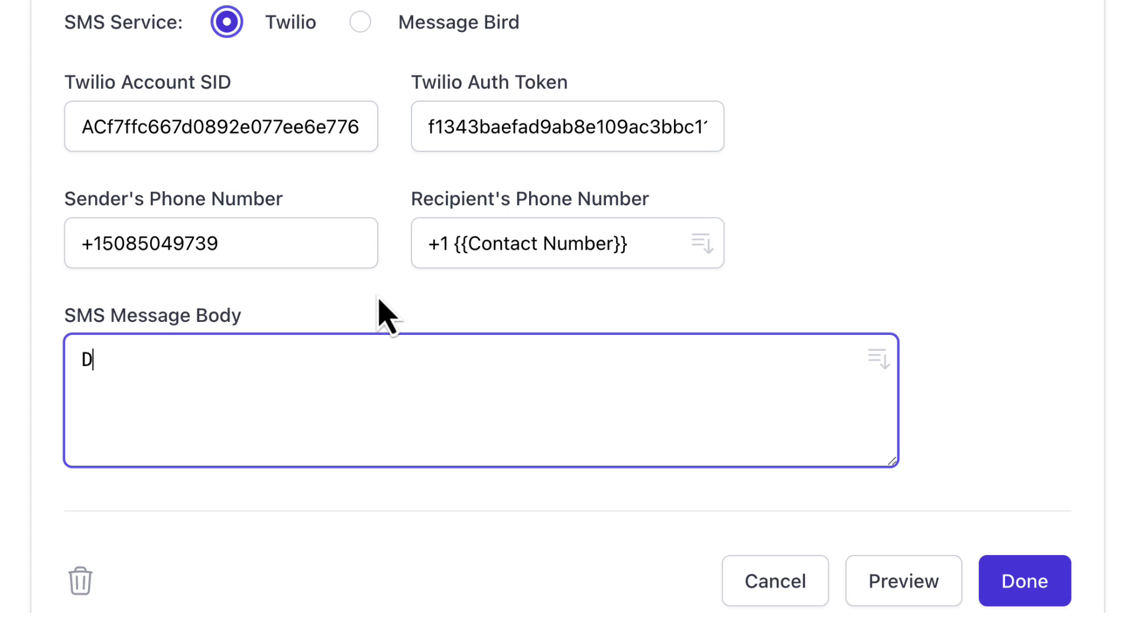
pyautogui.write('ear')
pyautogui.click(882, 362)
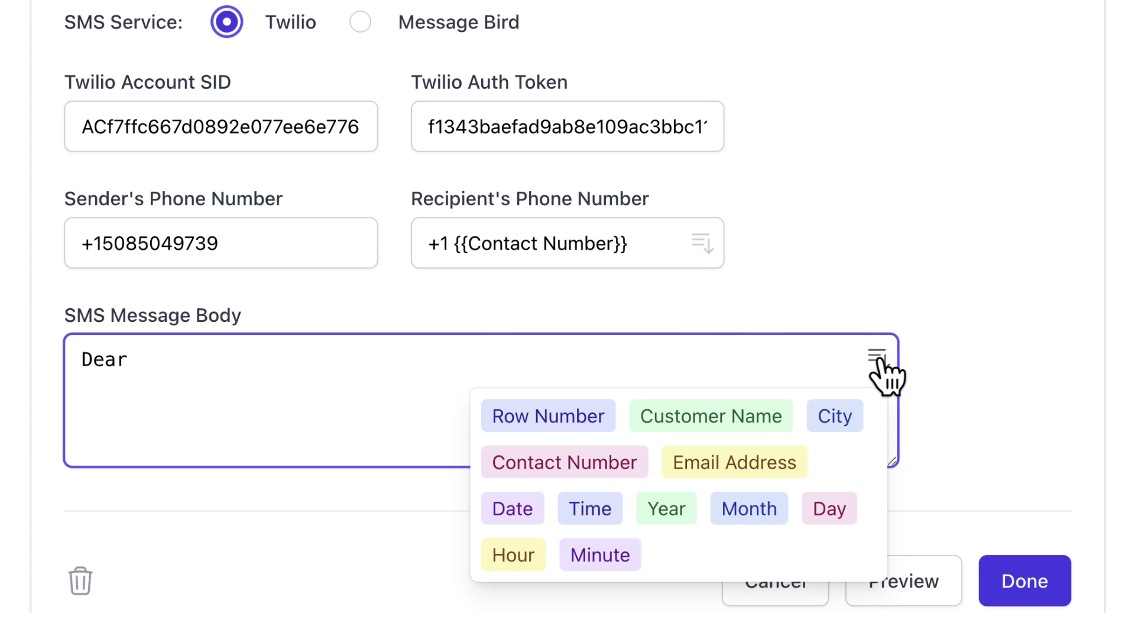
pyautogui.click(752, 421)
pyautogui.click(742, 375)
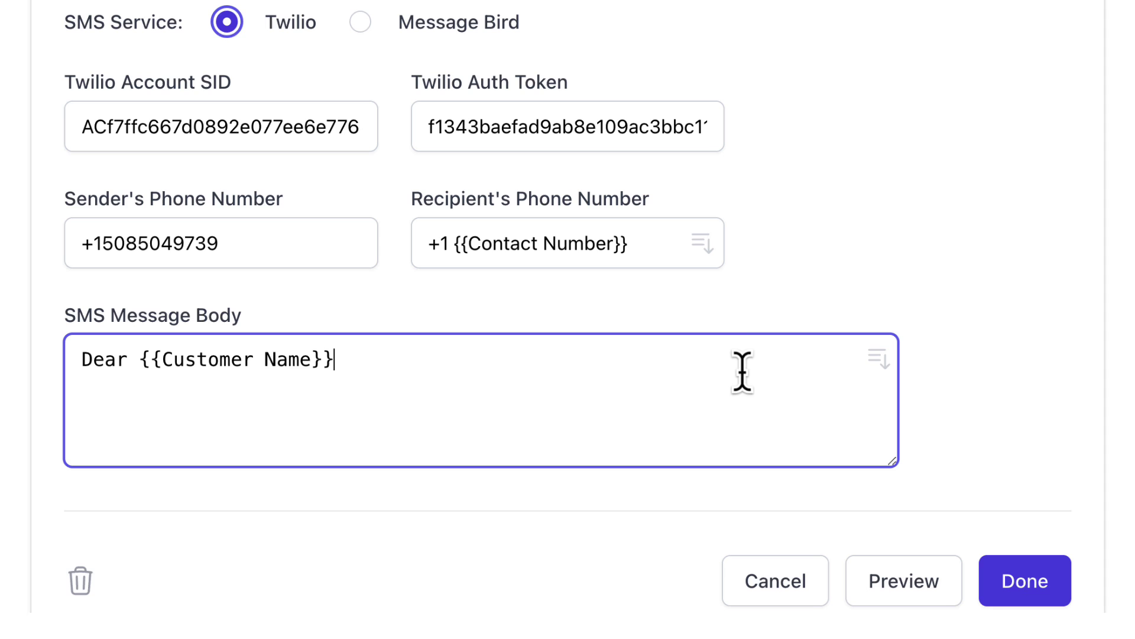
pyautogui.write('- Enjoy 15% off at digitalinsp')
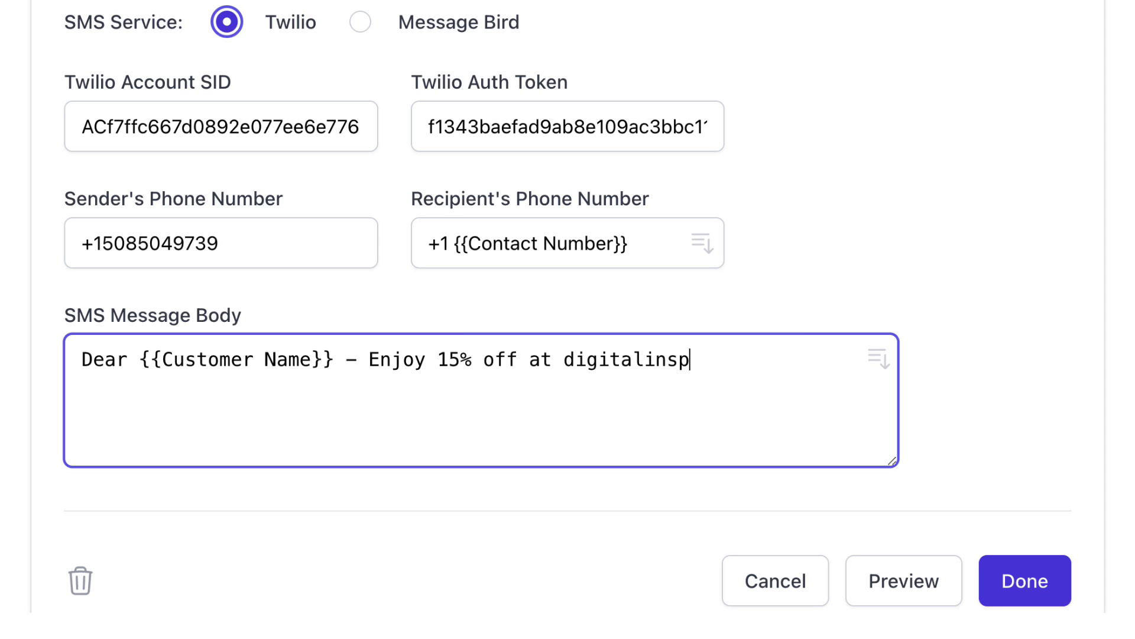
pyautogui.write('iration.com ')
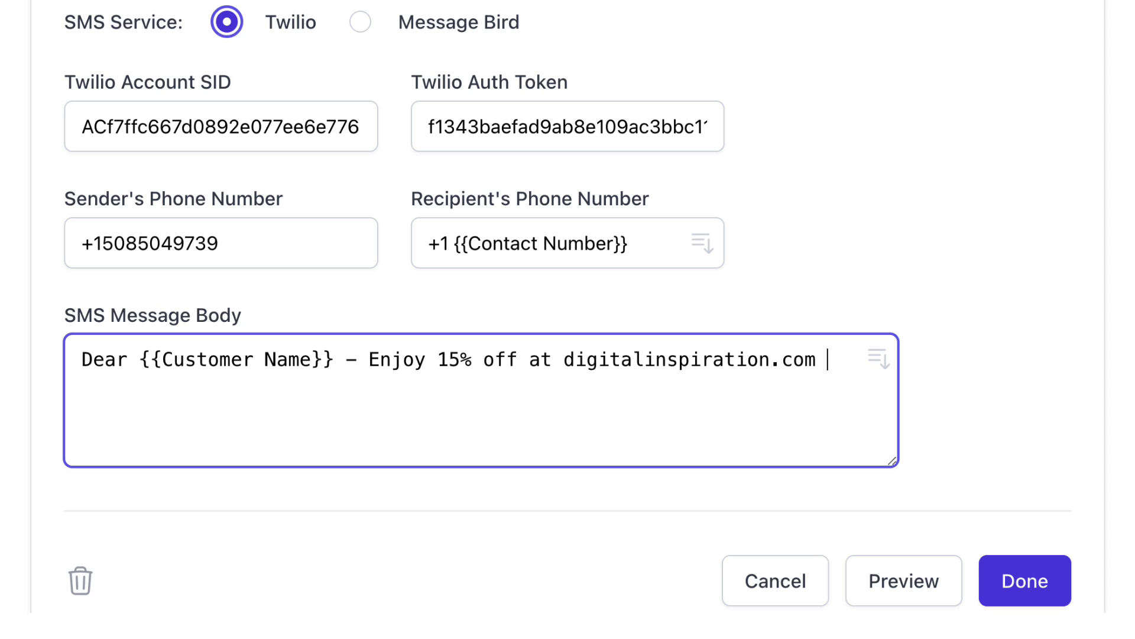
pyautogui.write('with code: LABNOL')
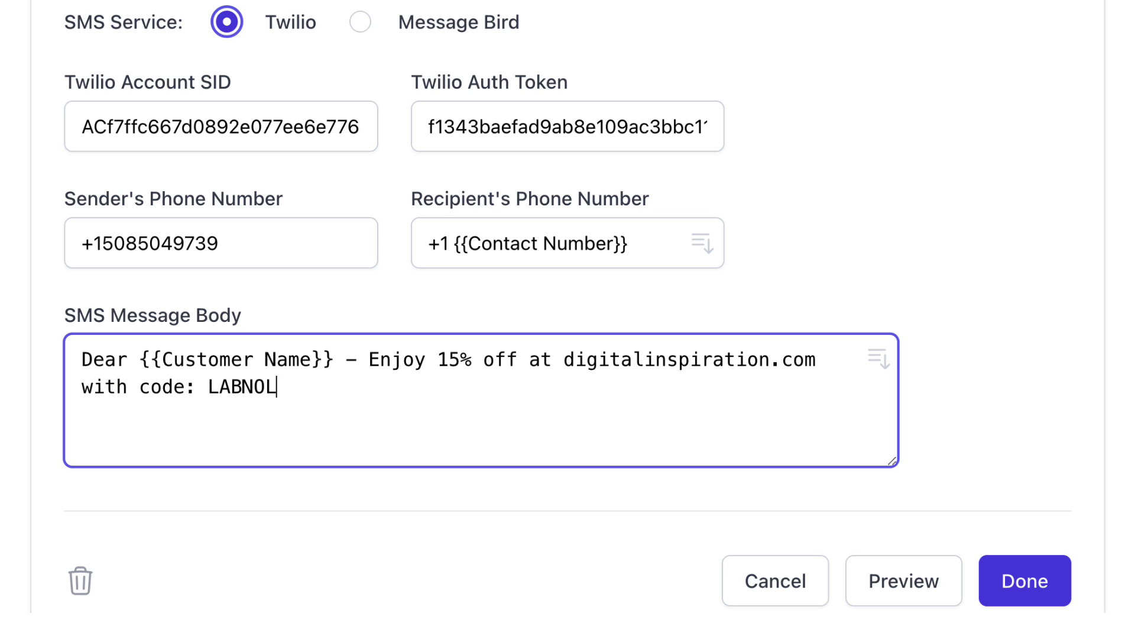
pyautogui.write('. The coupon')
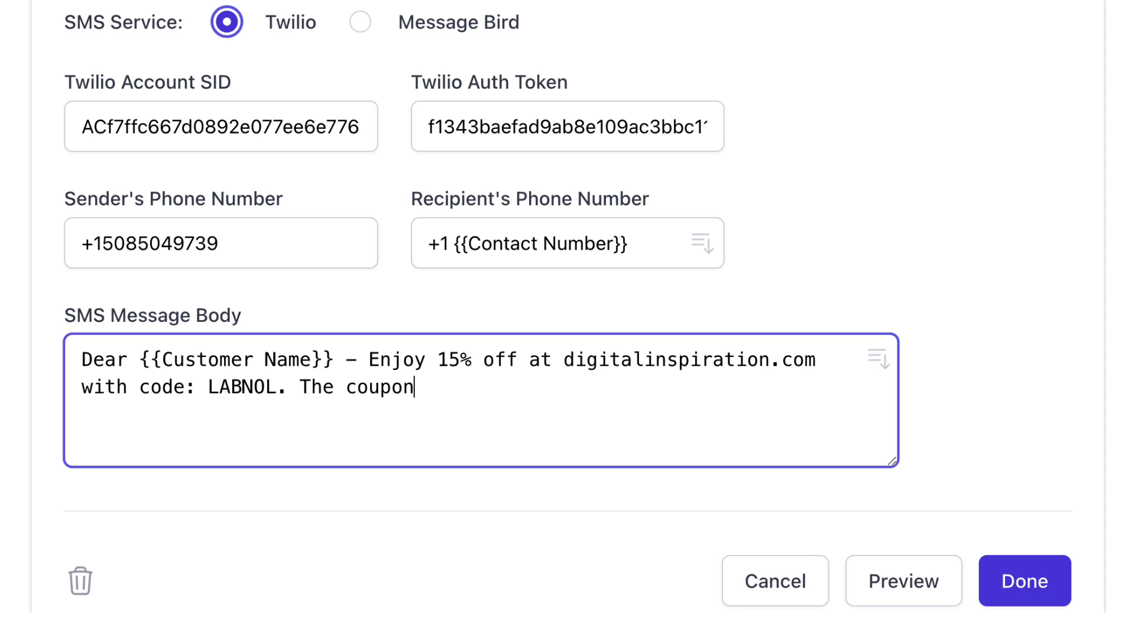
pyautogui.write(' is valid for 10 days')
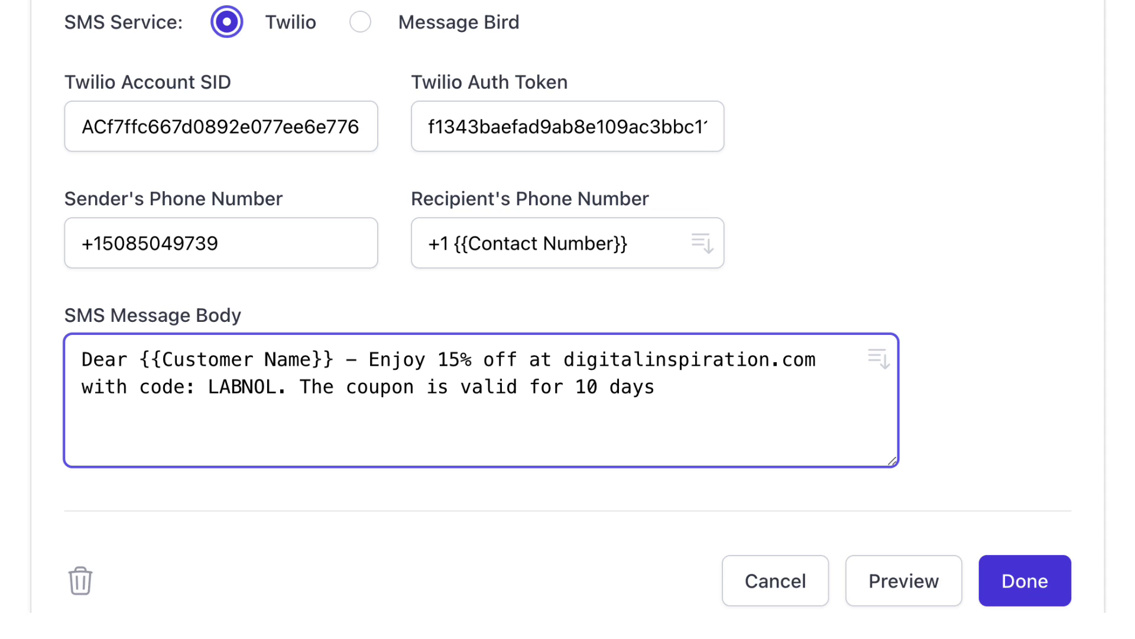
pyautogui.write('.')
pyautogui.click(780, 300)
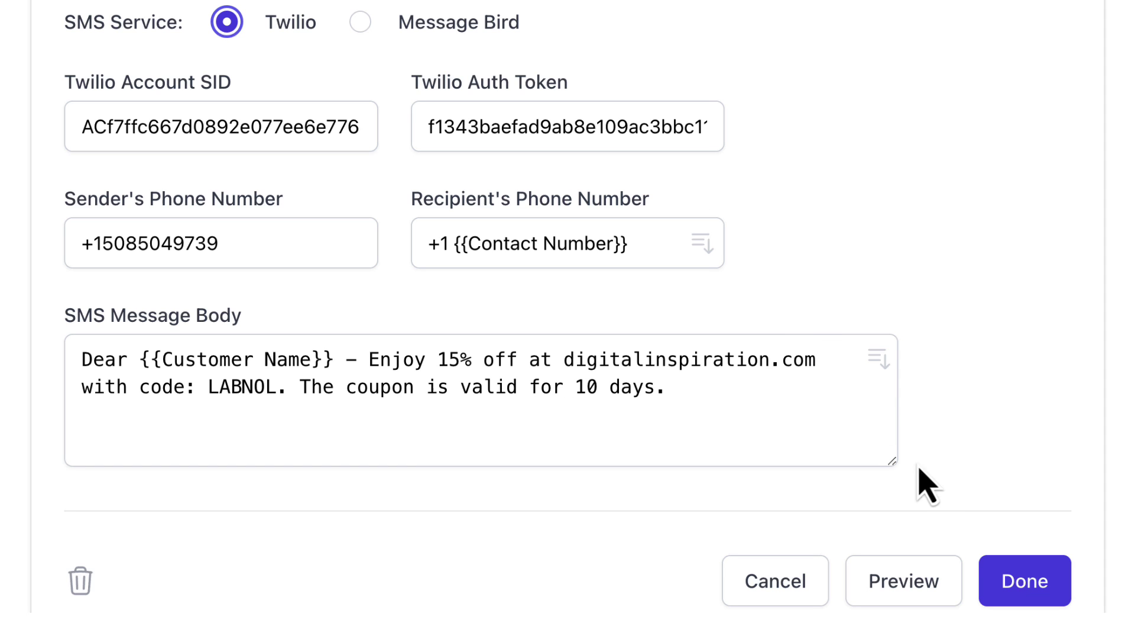
pyautogui.scroll(-1, 936, 509)
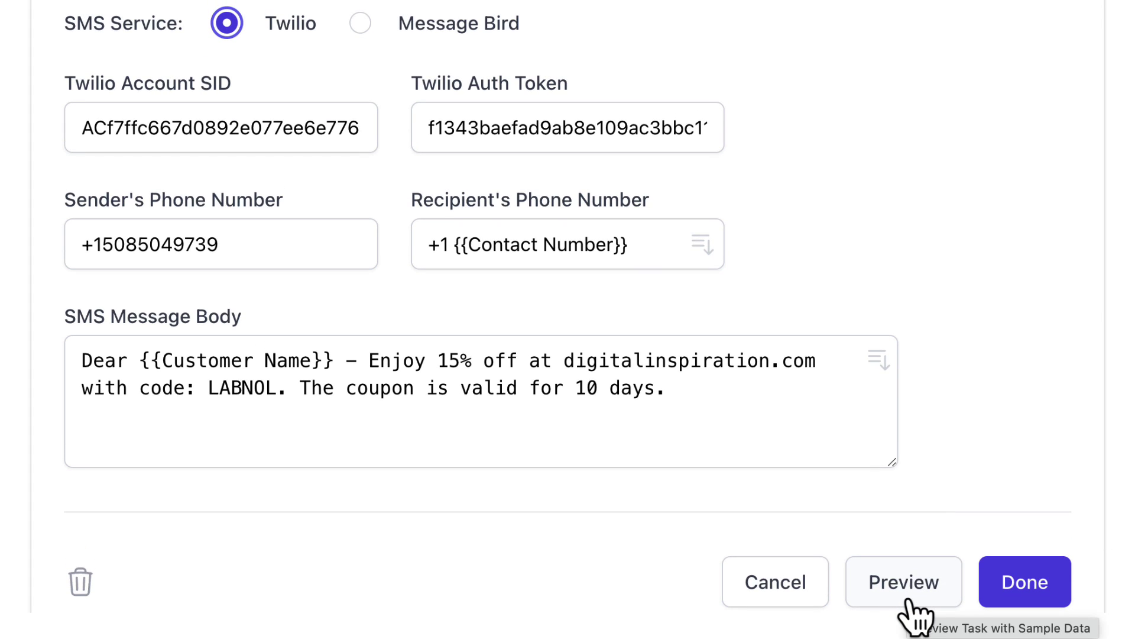
# Apply the SMS task, continue to the final trigger step and show the Save options
pyautogui.click(1026, 597)
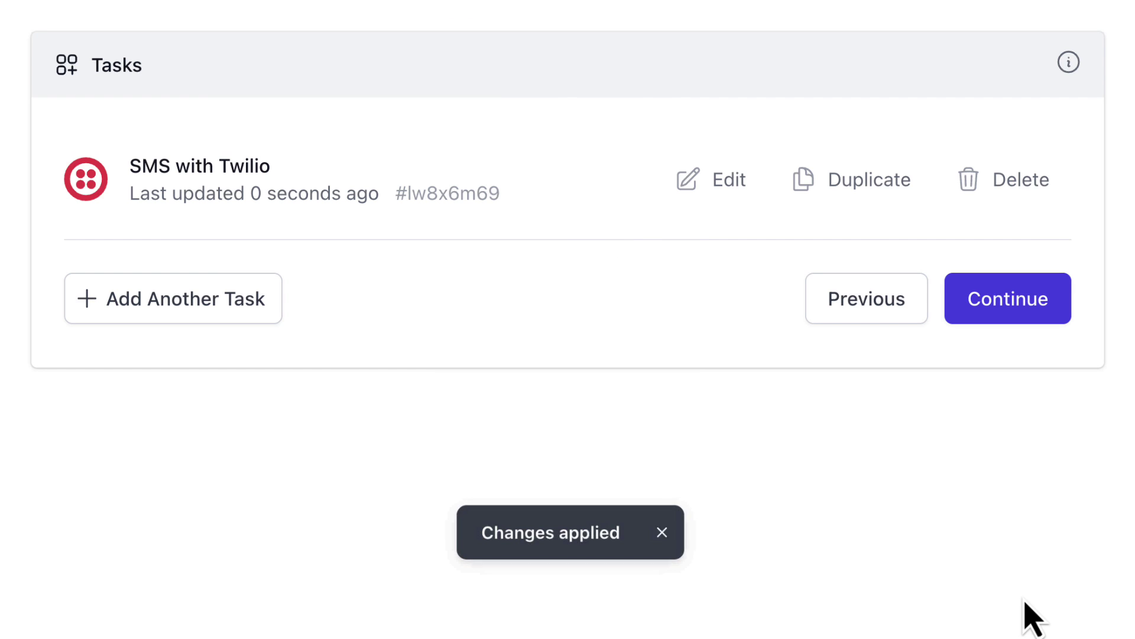
pyautogui.click(1029, 310)
pyautogui.scroll(-3, 1039, 332)
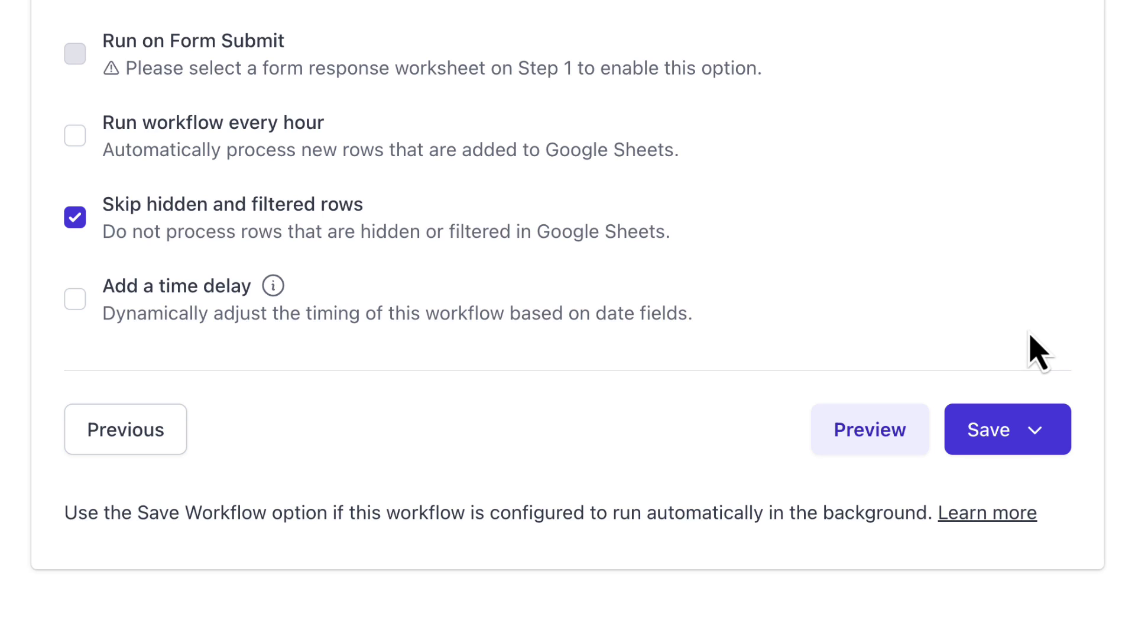
pyautogui.click(1039, 432)
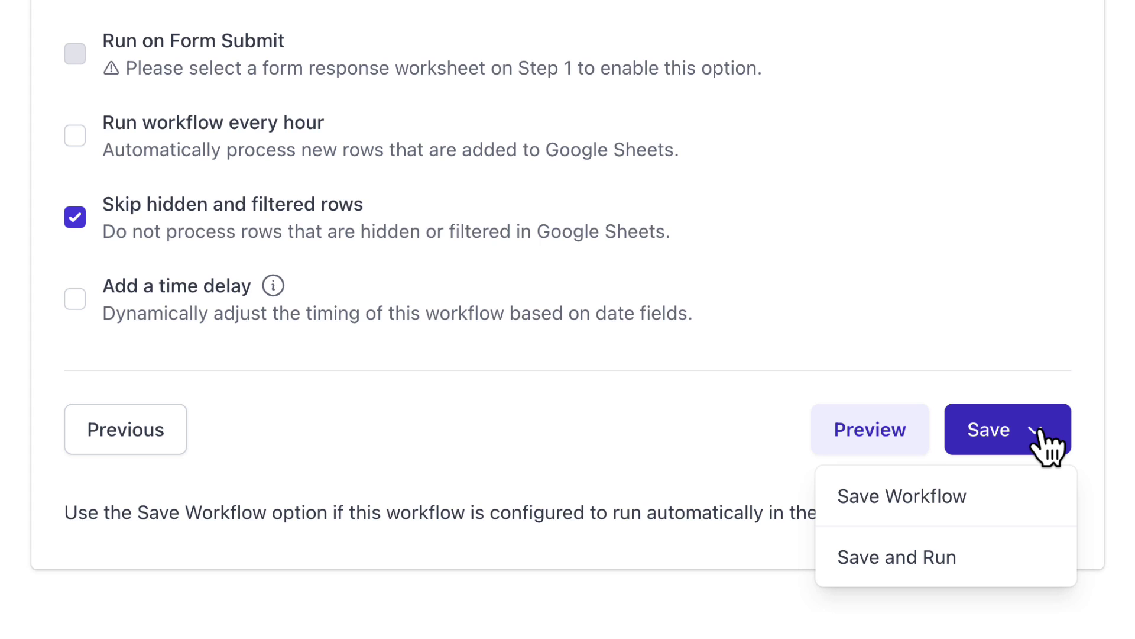
# Save and run the workflow, review the 7 matching queued rows, and send the SMS messages
pyautogui.click(1032, 569)
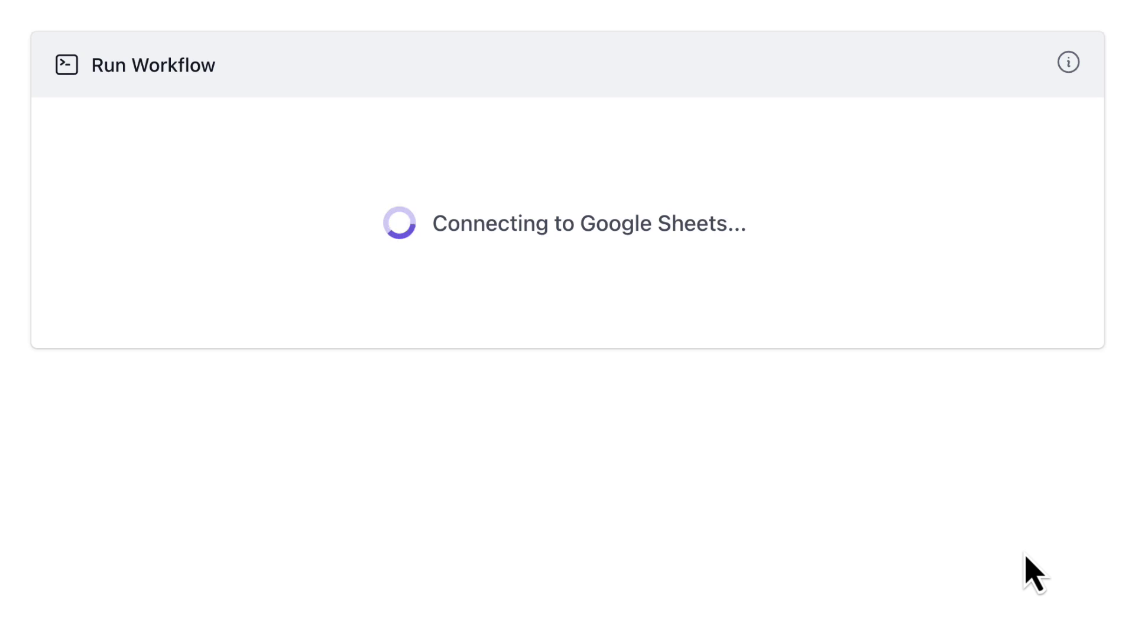
pyautogui.click(173, 321)
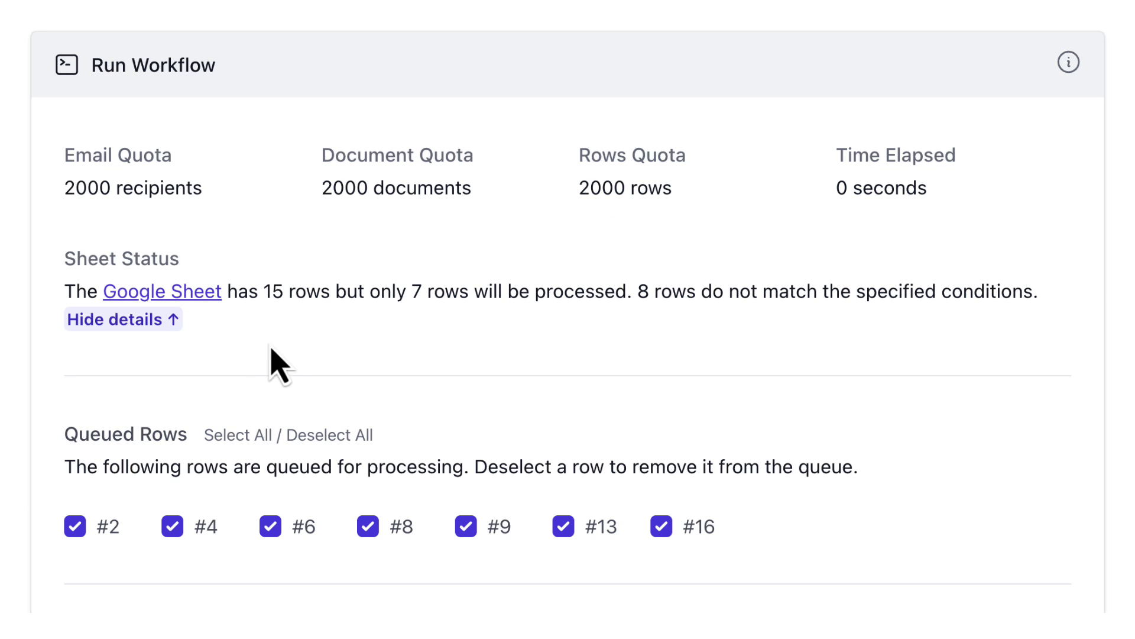
pyautogui.scroll(-2, 275, 358)
pyautogui.scroll(-3, 278, 359)
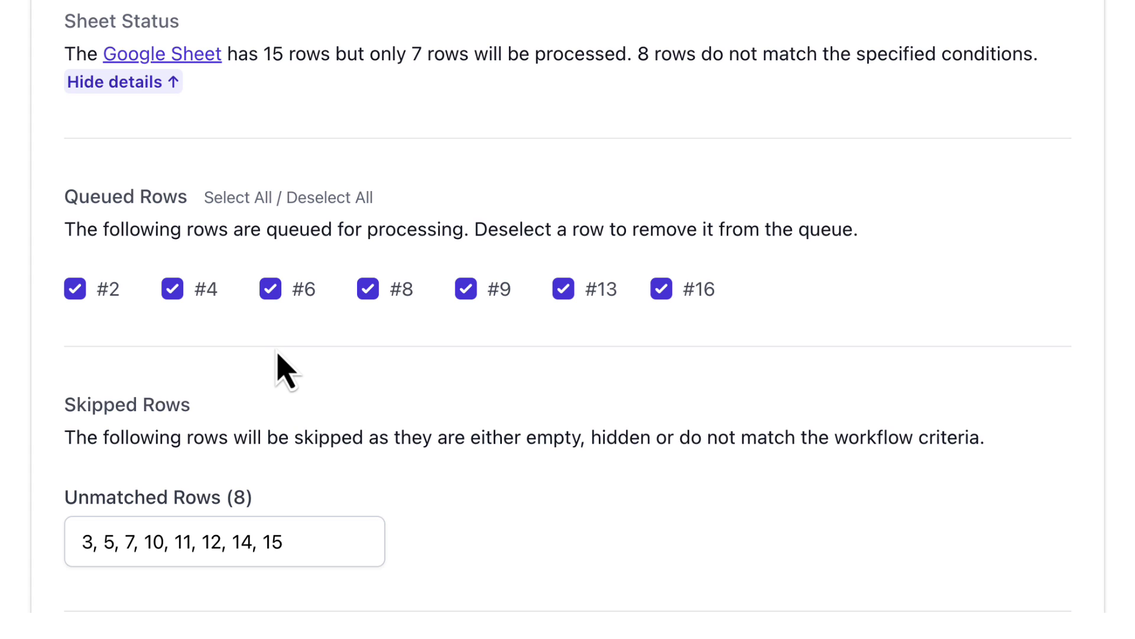
pyautogui.scroll(-5, 278, 364)
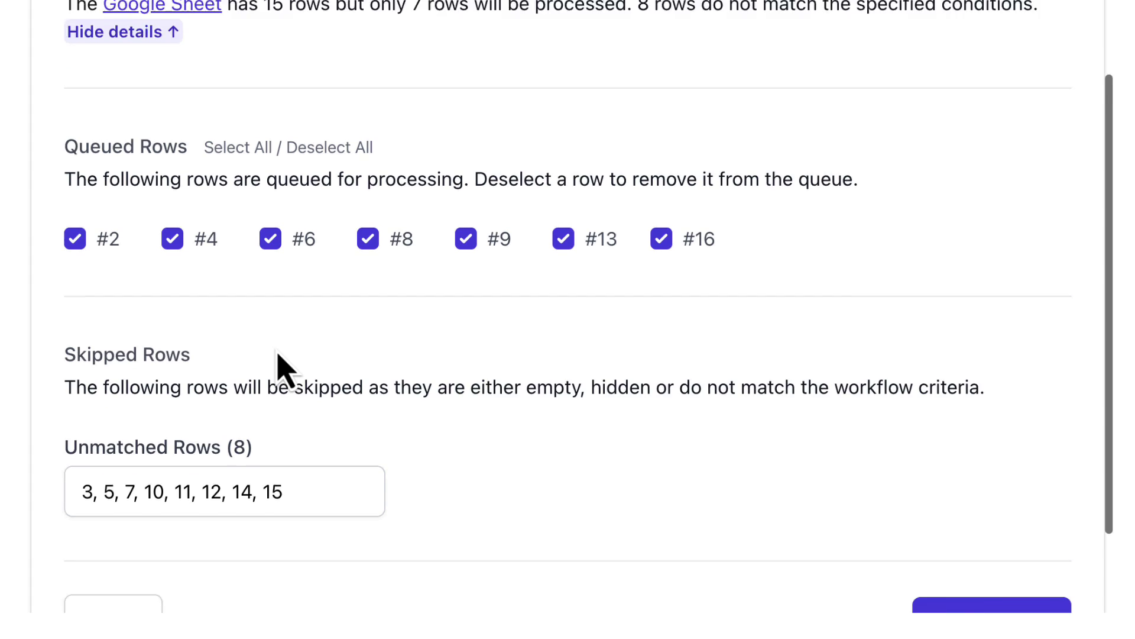
pyautogui.click(983, 520)
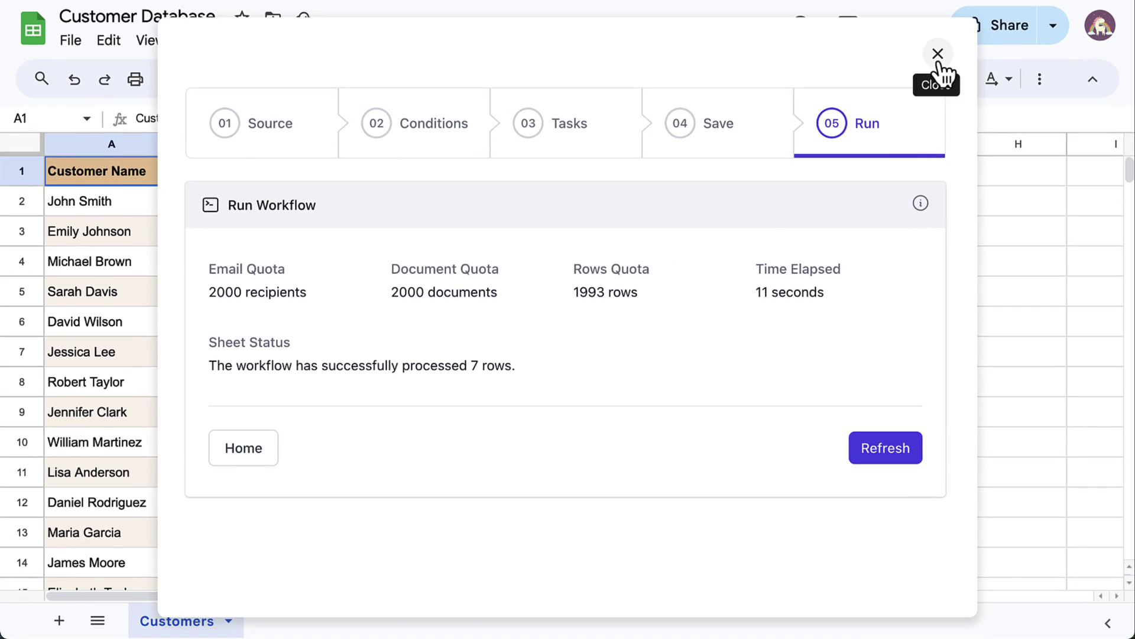
# Close the Document Studio dialog to see the New York and New Jersey rows marked Message Sent
pyautogui.click(938, 55)
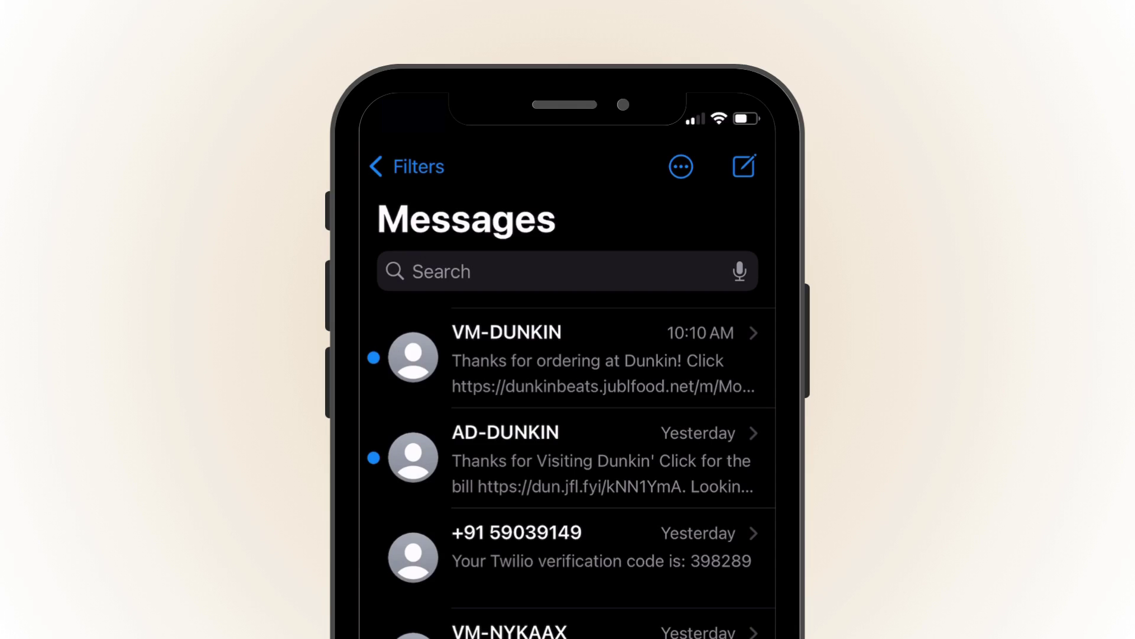
# Open the new text from 503501 offering 15% off at digitalinspiration.com with code LABNOL
pyautogui.click(570, 362)
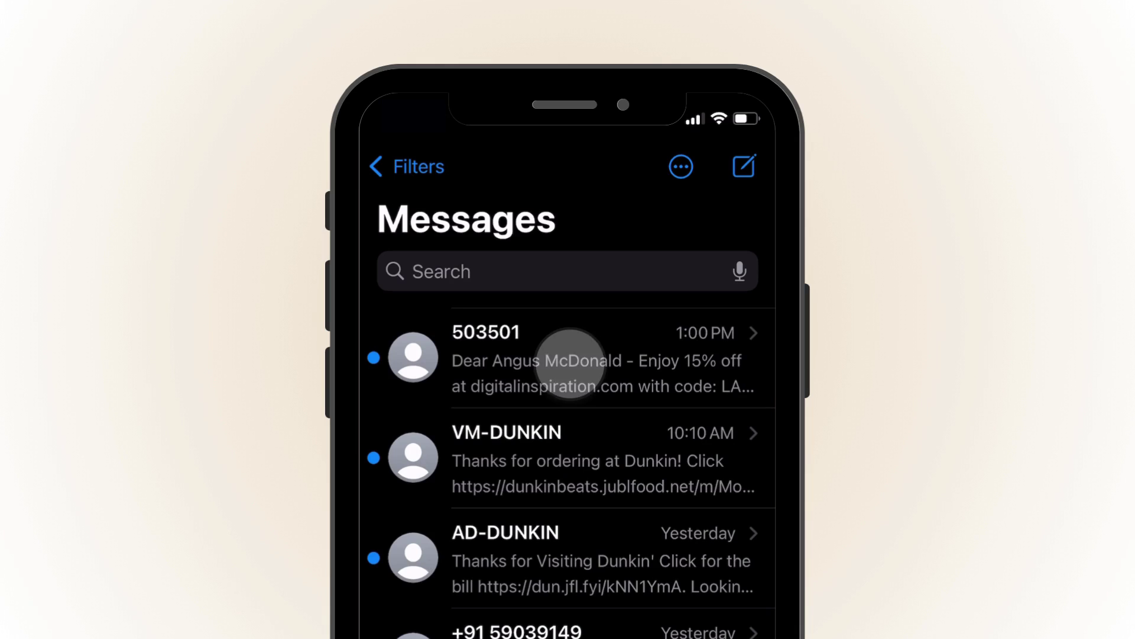